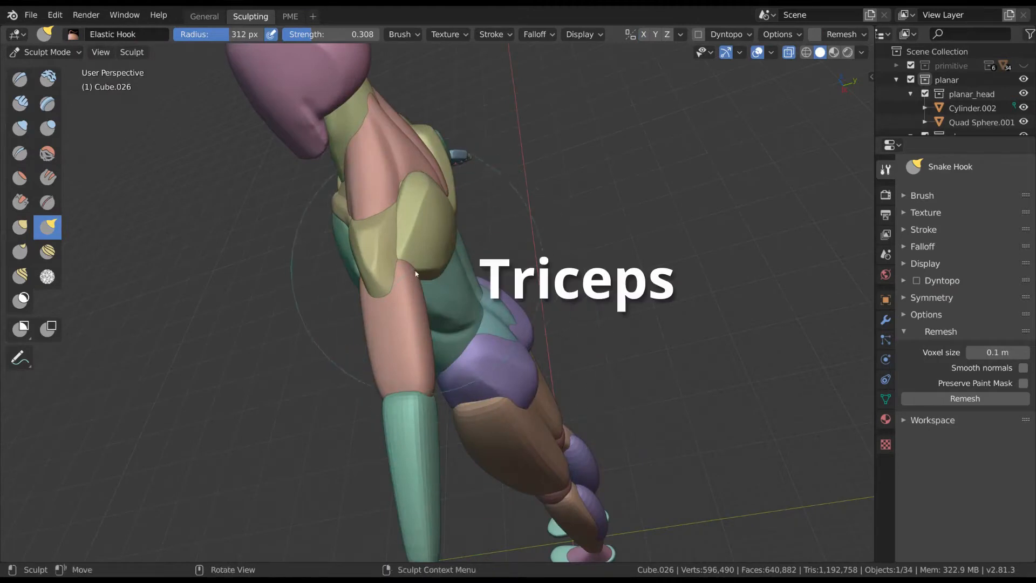
Adjust the upper arm below the deltoid with the Elastic Hook brush, reducing its radius to 215 px and down to 168 px.
key(f)
click(389, 294)
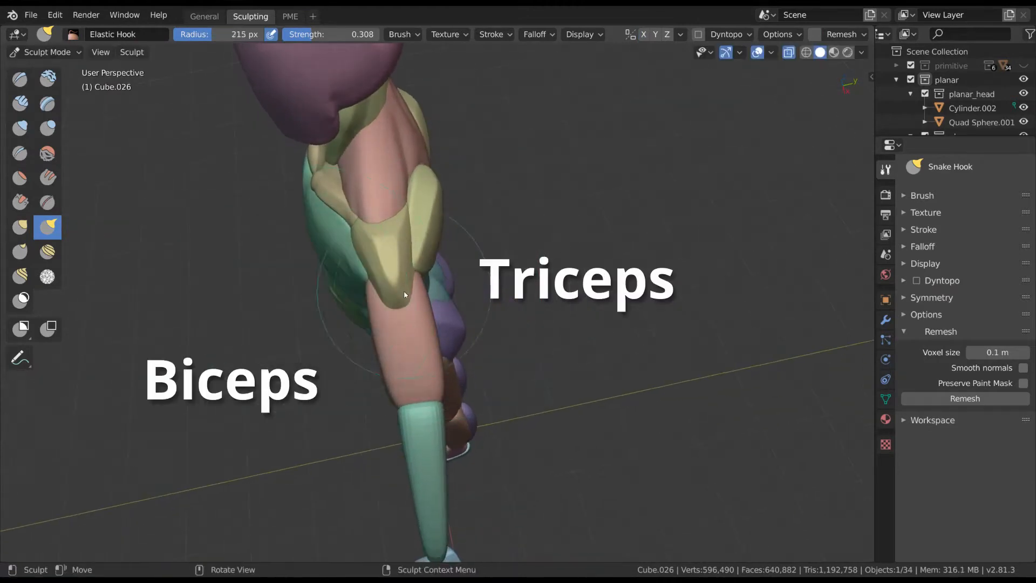
key(f)
drag(419, 279, 420, 279)
mouse_move(419, 280)
middle_down()
mouse_move(446, 281)
mouse_move(429, 281)
middle_up()
key(f)
click(437, 279)
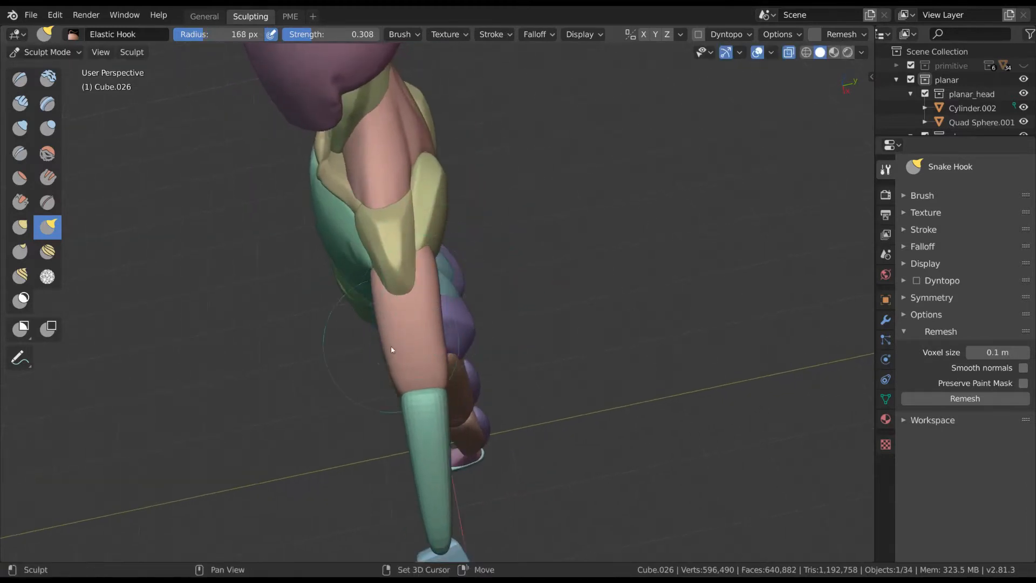
Reshape the front outline of the upper arm beside the deltoid tip with Elastic Hook at a 202 px radius.
shift+middle_drag(405, 334, 436, 305)
middle_drag(402, 316, 417, 319)
key(f)
click(436, 319)
key(f)
click(414, 297)
drag(414, 294, 418, 289)
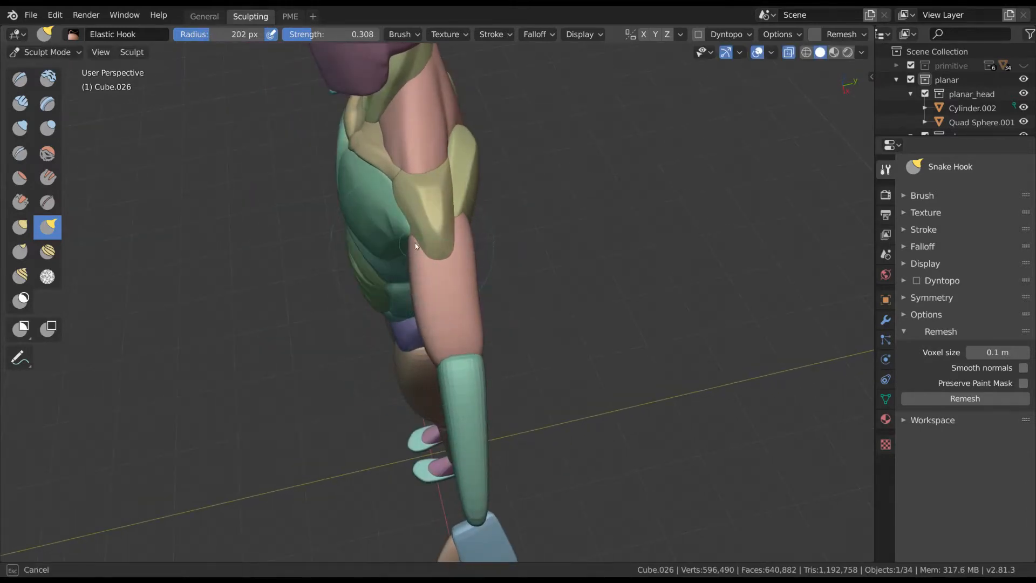
Carve a groove into the back of the upper arm below the deltoid with the Crease brush, starting at a 62 px radius.
key(f)
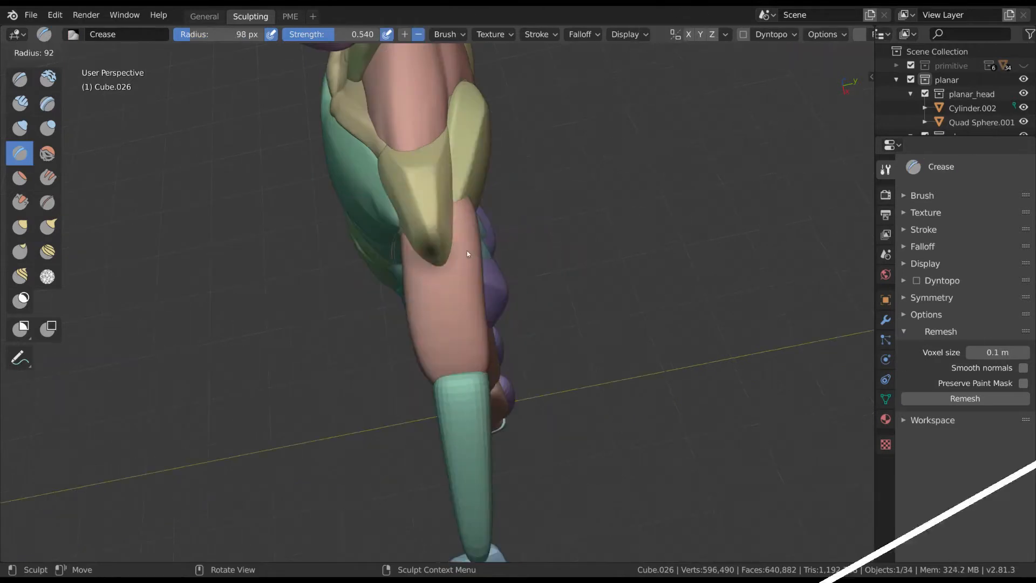
click(457, 251)
mouse_move(457, 250)
middle_down()
mouse_move(452, 216)
mouse_move(432, 213)
middle_up()
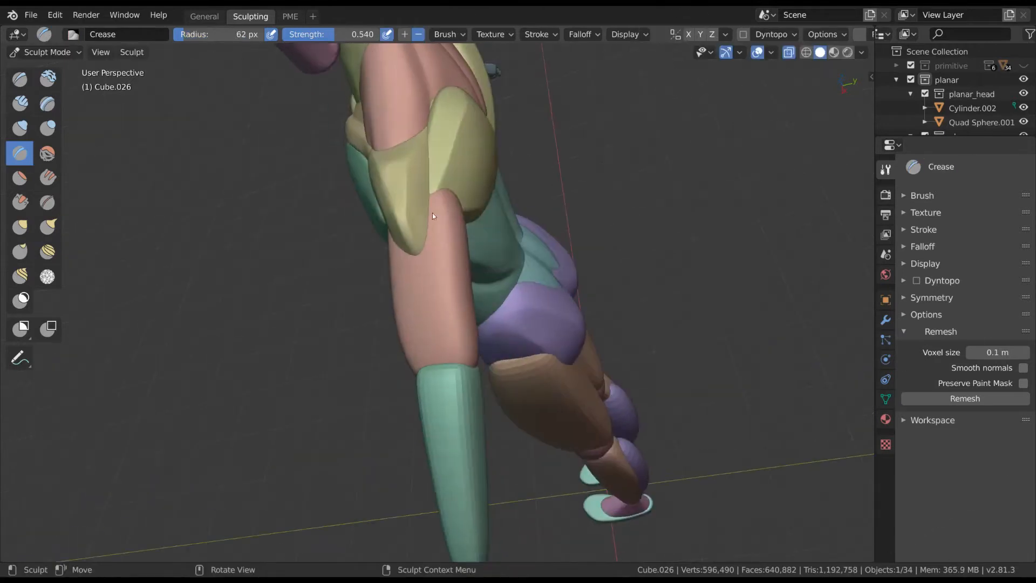
mouse_move(433, 213)
mouse_down()
mouse_move(433, 204)
mouse_move(443, 247)
mouse_up()
middle_drag(465, 269, 422, 285)
mouse_move(420, 282)
mouse_down()
mouse_move(420, 232)
mouse_move(419, 295)
mouse_up()
middle_drag(459, 314, 424, 303)
drag(407, 233, 406, 285)
Flatten the triceps surface on the back of the upper arm with the Scrape brush.
mouse_move(513, 249)
middle_down()
mouse_move(429, 313)
mouse_move(440, 331)
middle_up()
key(f)
click(442, 321)
key(alt+s)
drag(398, 252, 408, 318)
middle_drag(497, 284, 415, 312)
mouse_move(415, 313)
mouse_down()
mouse_move(412, 239)
mouse_move(409, 326)
mouse_move(406, 313)
mouse_up()
Scrape the outer upper arm just below the deltoid with a 109 px brush radius.
middle_drag(393, 275, 431, 252)
key(f)
click(432, 250)
drag(415, 241, 420, 237)
middle_drag(420, 237, 452, 231)
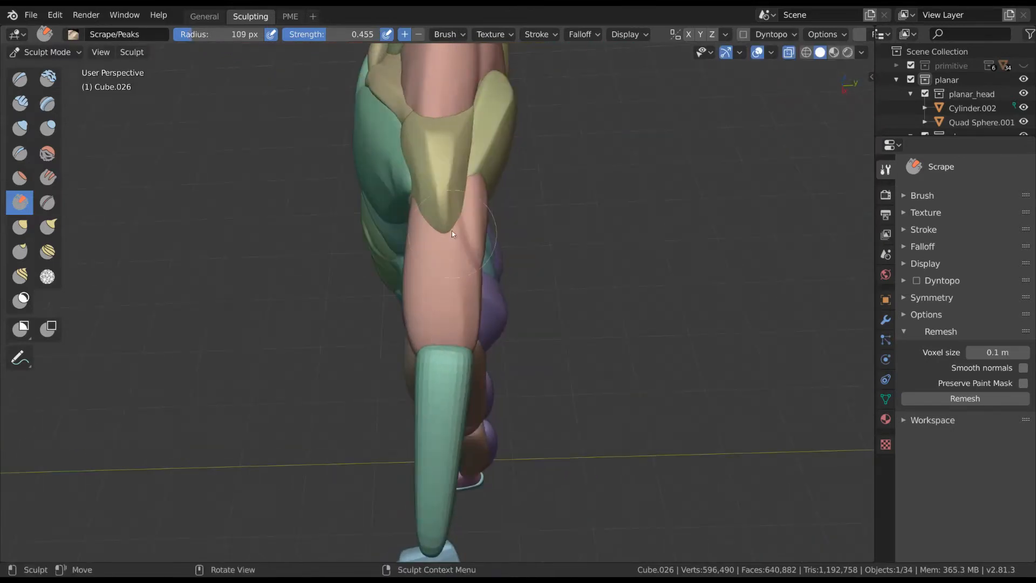
Crease the surface near the upper end of the upper arm with a resized Crease brush.
key(shift+c)
mouse_move(389, 318)
middle_down()
mouse_move(491, 279)
mouse_move(498, 259)
middle_up()
key(f)
click(477, 275)
drag(485, 199, 482, 212)
Carve a long crease down the inner upper arm between biceps and triceps with a brush radius of 119 px.
middle_drag(465, 321, 511, 258)
key(f)
click(489, 258)
key(f)
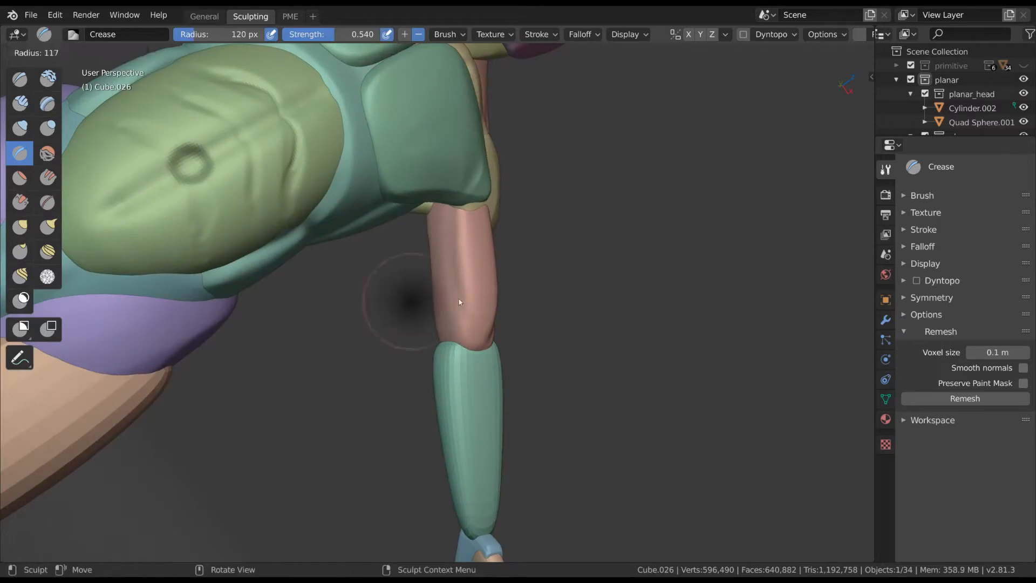
click(452, 290)
drag(453, 289, 451, 211)
Scrape the inner upper arm alongside the biceps crease at a 119 px radius and smooth the biceps surface.
mouse_move(470, 274)
shift+middle_down()
mouse_move(461, 296)
mouse_move(453, 273)
shift+middle_up()
key(shift+t)
drag(451, 272, 461, 336)
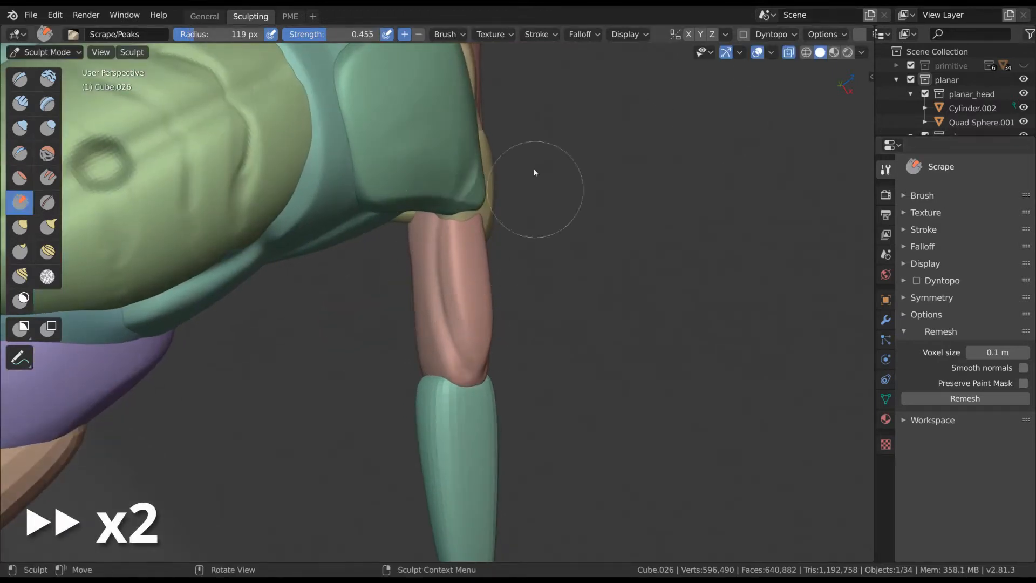
middle_drag(456, 249, 461, 248)
mouse_move(459, 246)
mouse_down()
mouse_move(456, 319)
mouse_move(451, 212)
mouse_up()
middle_drag(442, 221, 472, 249)
mouse_move(473, 253)
shift+mouse_down()
mouse_move(474, 222)
mouse_move(481, 261)
shift+mouse_up()
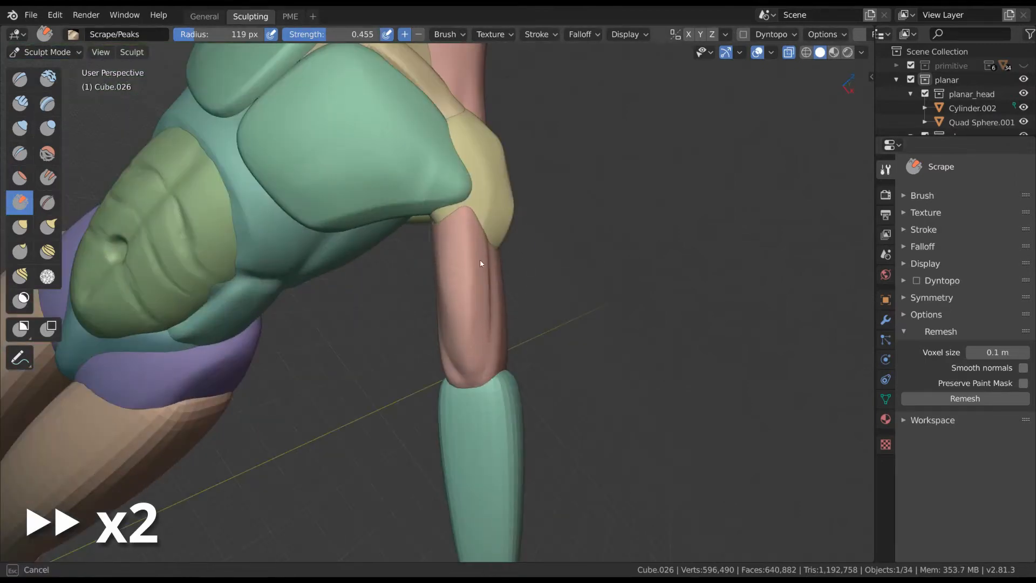
Scrape a plane down the length of the biceps with a resized brush.
middle_drag(483, 268, 546, 296)
key(f)
click(471, 258)
drag(470, 258, 476, 318)
mouse_move(575, 255)
middle_down()
mouse_move(435, 282)
mouse_move(475, 288)
mouse_move(465, 226)
middle_up()
key(f)
click(437, 289)
Build up volume along the biceps toward the elbow with Clay Strips at a 143 px radius.
scroll(471, 343, down, 3)
mouse_move(592, 183)
middle_down()
mouse_move(430, 282)
mouse_move(429, 294)
mouse_move(453, 248)
middle_up()
key(k)
key(c)
key(f)
click(419, 219)
drag(418, 219, 471, 324)
drag(432, 242, 485, 345)
mouse_move(486, 346)
middle_down()
mouse_move(442, 254)
mouse_move(446, 376)
middle_up()
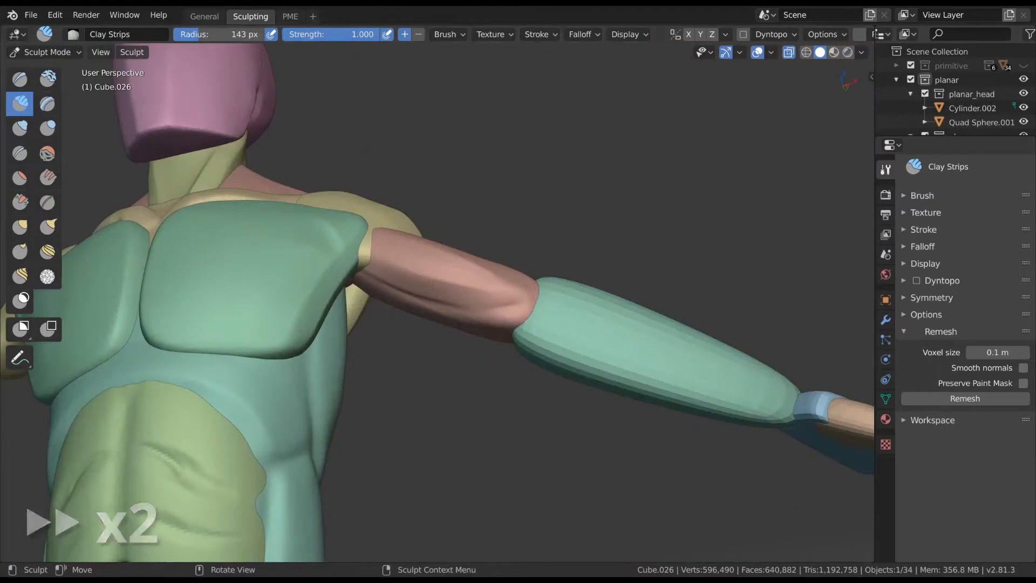
Nudge the biceps contour outward with short Elastic Hook pulls, resizing the brush between strokes.
mouse_move(451, 249)
middle_down()
mouse_move(479, 319)
mouse_move(461, 281)
mouse_move(456, 296)
mouse_move(474, 241)
middle_up()
key(k)
key(f)
click(468, 256)
drag(469, 254, 472, 247)
mouse_move(486, 246)
middle_down()
mouse_move(449, 248)
mouse_move(480, 240)
middle_up()
key(f)
click(462, 248)
drag(481, 239, 481, 236)
Refine the upper arm's silhouette from several angles with small Elastic Hook adjustments.
mouse_move(408, 324)
middle_down()
mouse_move(384, 331)
mouse_move(488, 294)
middle_up()
key(f)
click(626, 286)
middle_drag(532, 324, 499, 278)
drag(491, 283, 498, 278)
mouse_move(480, 270)
middle_down()
mouse_move(452, 335)
mouse_move(525, 291)
middle_up()
key(f)
click(499, 288)
drag(481, 285, 486, 280)
Pull the underside of the upper arm slightly upward with Elastic Hook at a 261 px radius.
key(f)
click(488, 270)
middle_drag(577, 289, 494, 287)
key(f)
click(443, 289)
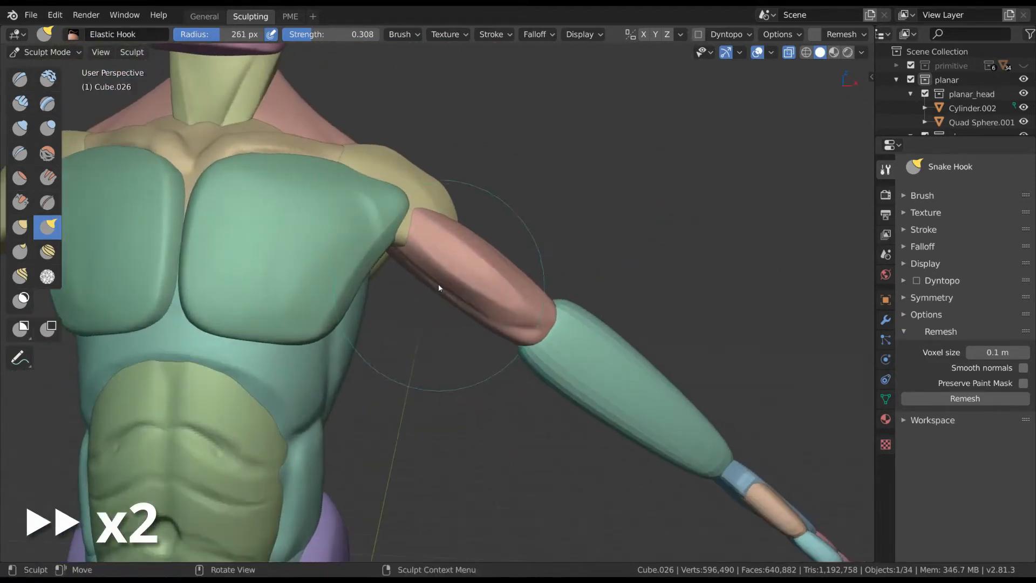
drag(448, 269, 454, 261)
Push the upper arm's contour near the armpit into shape with Elastic Hook and reduce the brush radius.
middle_drag(480, 270, 491, 262)
key(f)
click(497, 262)
drag(445, 260, 441, 251)
key(f)
click(459, 297)
shift+middle_drag(577, 353, 513, 308)
key(f)
click(497, 300)
Switch from sculpting the upper arm to sculpting the forearm object.
key(ctrl+Tab)
click(532, 317)
scroll(550, 259, down, 7)
click(568, 209)
shift+middle_drag(552, 271, 539, 262)
scroll(502, 305, up, 4)
key(ctrl+Tab)
click(508, 343)
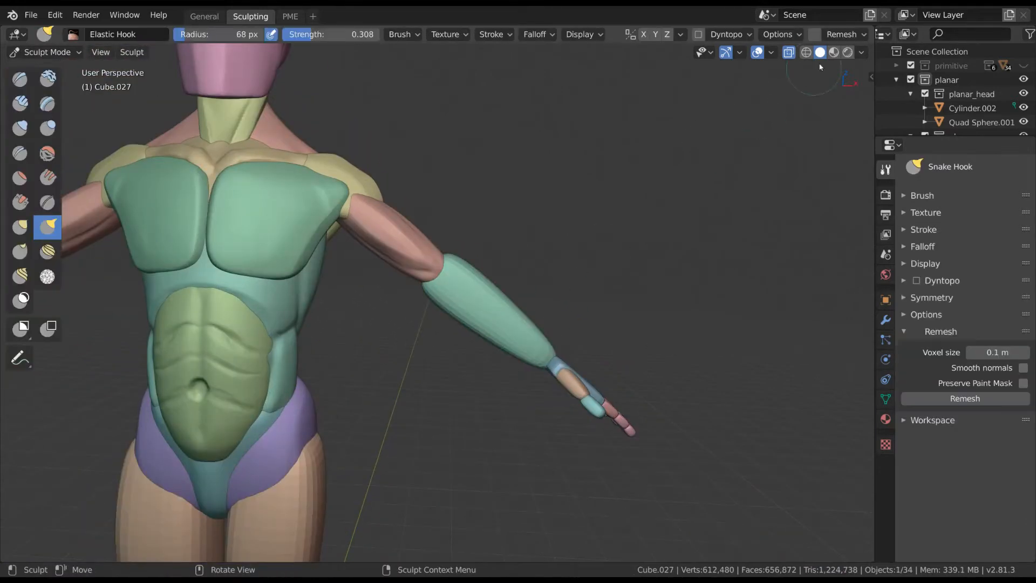
Reshape the forearm's overall outline with long Elastic Hook pulls along its length.
scroll(478, 305, up, 3)
key(f)
click(576, 297)
key(f)
click(537, 302)
drag(532, 378, 559, 390)
middle_drag(655, 311, 421, 297)
drag(400, 280, 442, 363)
Pull the forearm's upper end around the elbow with Elastic Hook at a 204 px radius, then enlarge the brush to 250 px.
middle_drag(486, 238, 393, 259)
mouse_move(471, 286)
middle_down()
mouse_move(400, 305)
mouse_move(465, 280)
mouse_move(398, 301)
mouse_move(397, 292)
middle_up()
key(f)
click(413, 258)
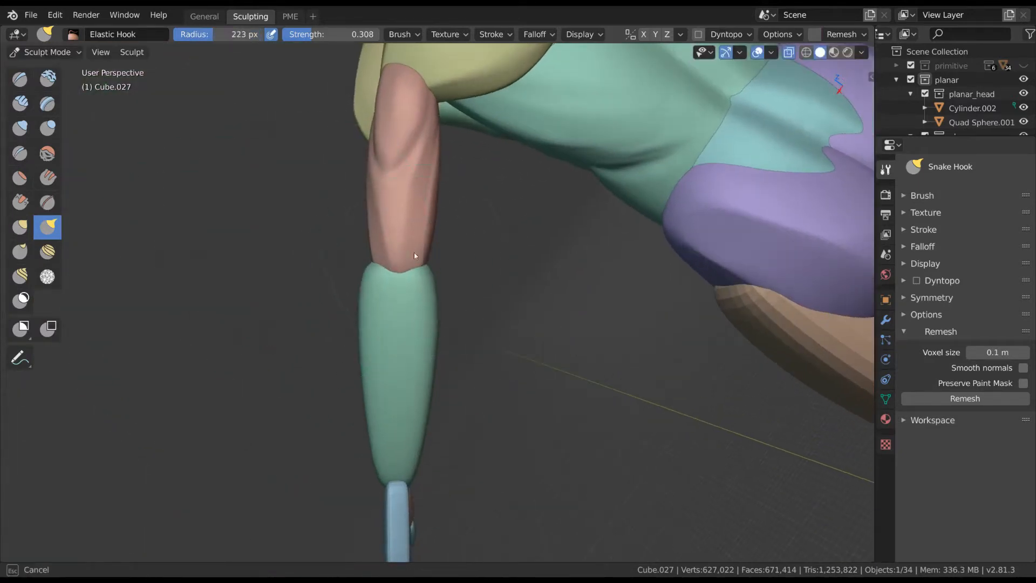
click(378, 261)
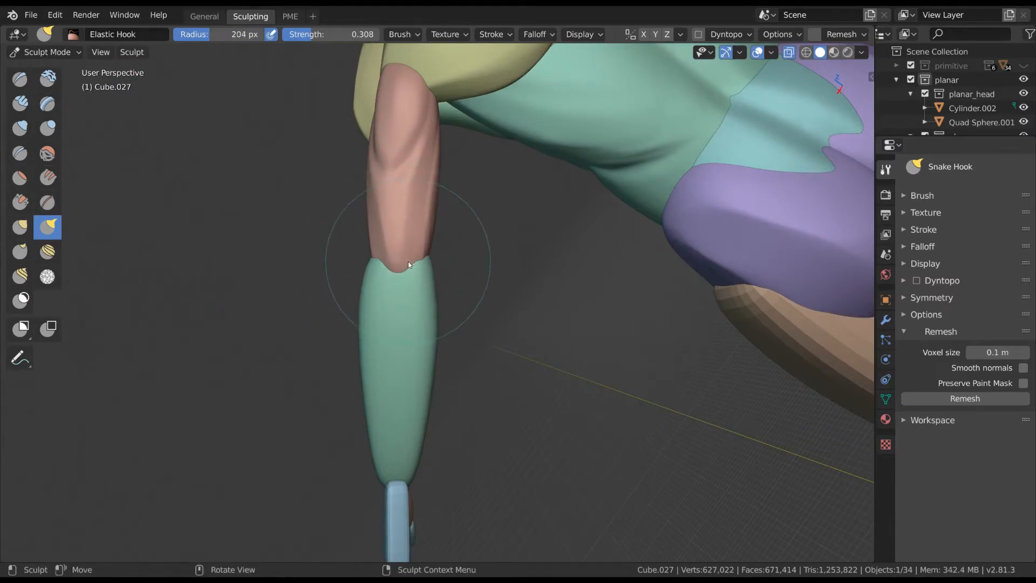
middle_drag(427, 273, 513, 298)
key(f)
click(530, 284)
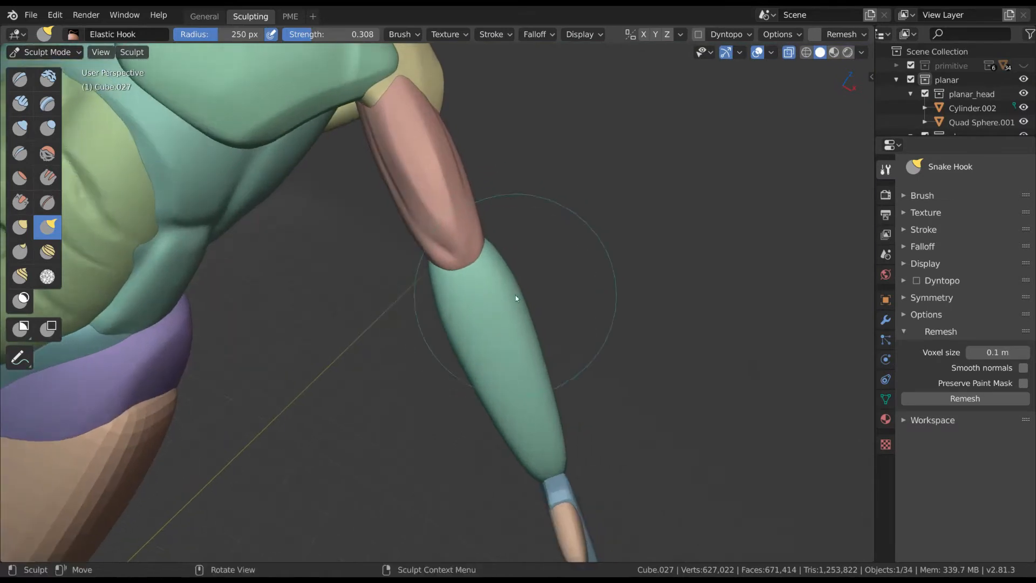
Add volume to the upper forearm beside the elbow with the Draw brush at a radius of about 130 px.
mouse_move(446, 309)
middle_down()
mouse_move(486, 303)
mouse_move(537, 373)
mouse_move(527, 342)
middle_up()
middle_drag(545, 259, 494, 266)
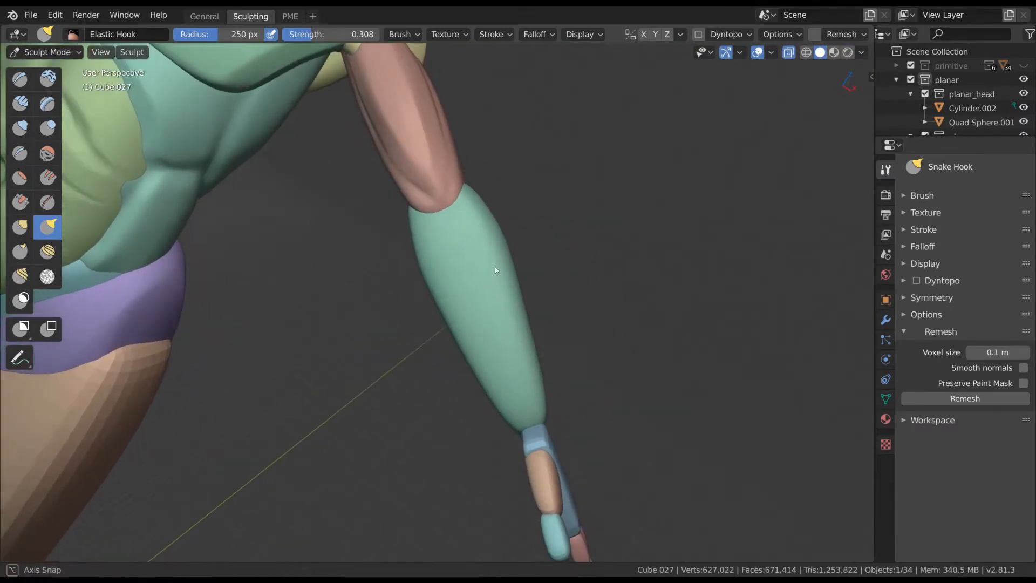
key(x)
key(f)
click(458, 246)
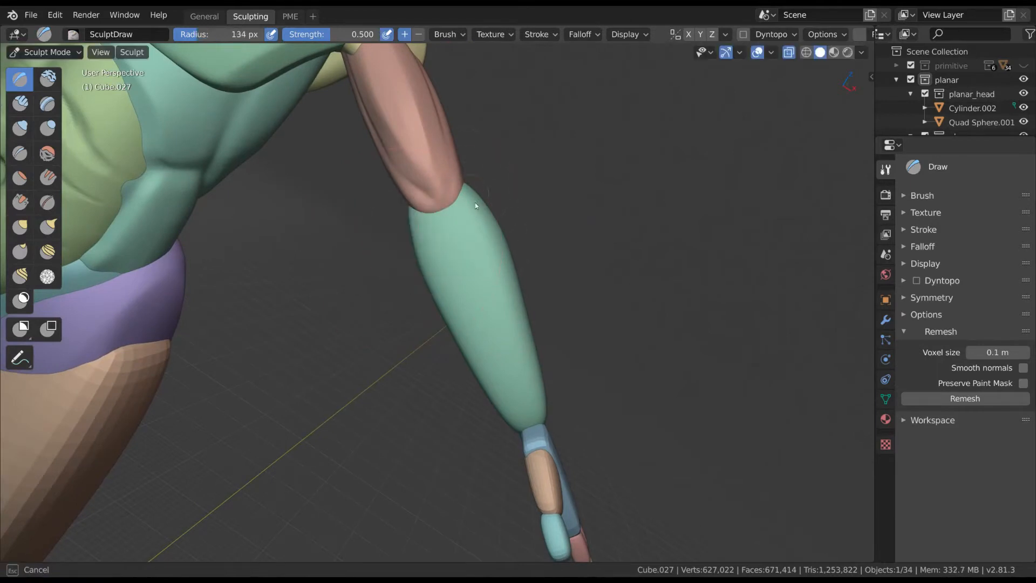
mouse_move(498, 235)
middle_down()
mouse_move(459, 204)
mouse_move(502, 227)
mouse_move(510, 361)
middle_up()
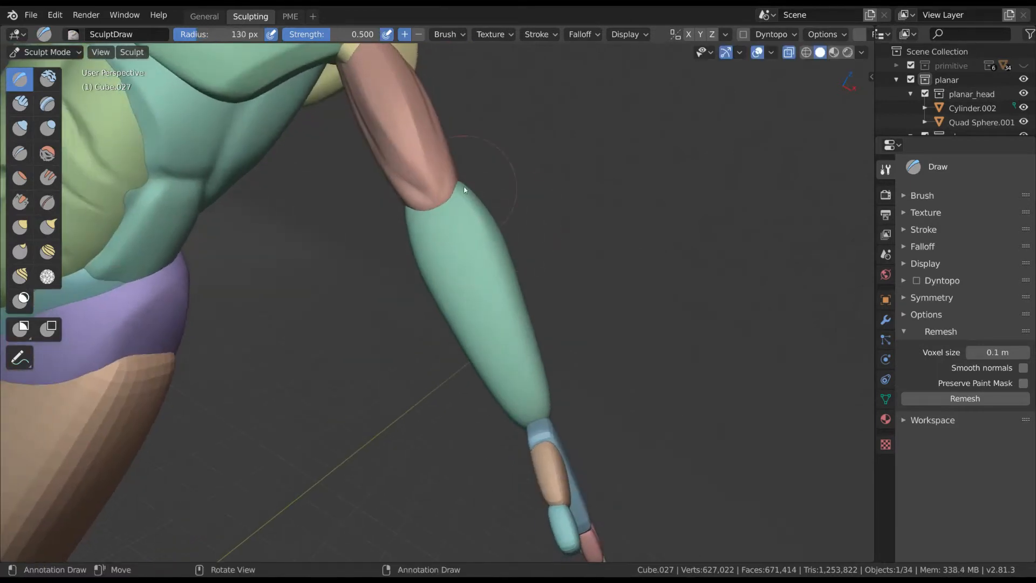
key(f)
click(489, 299)
Build up muscle mass down the inner forearm from the elbow with two Draw brush strokes.
mouse_move(522, 429)
middle_down()
mouse_move(499, 315)
mouse_move(565, 336)
mouse_move(590, 324)
middle_up()
key(f)
click(427, 241)
drag(426, 240, 421, 302)
middle_drag(421, 303, 446, 298)
drag(432, 232, 456, 309)
Add a Draw stroke of muscle volume from the elbow down another side of the forearm and resize the brush.
mouse_move(475, 387)
middle_down()
mouse_move(542, 271)
mouse_move(403, 322)
middle_up()
key(f)
click(384, 223)
drag(379, 219, 374, 305)
middle_drag(360, 339, 401, 302)
key(f)
click(409, 220)
Flatten the outer forearm toward the wrist with the Scrape brush at a 143 px radius.
middle_drag(411, 227, 462, 264)
key(shift+t)
mouse_move(468, 183)
middle_down()
mouse_move(474, 200)
mouse_move(463, 216)
middle_up()
key(f)
click(471, 203)
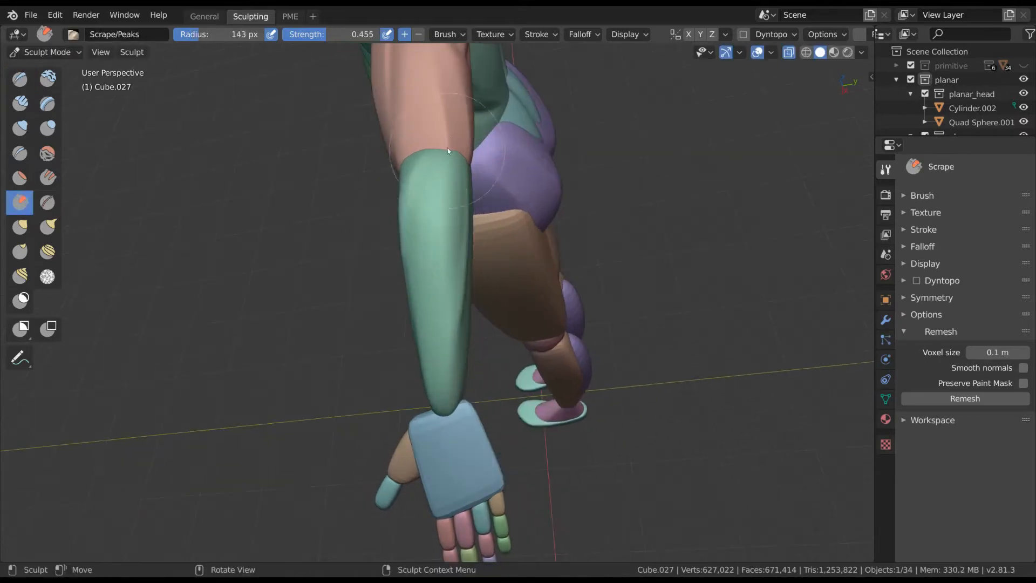
drag(435, 309, 432, 395)
Flatten a long plane down the forearm from the elbow to the wrist with the Scrape brush at a 190 px radius.
mouse_move(436, 345)
middle_down()
mouse_move(464, 234)
mouse_move(542, 235)
middle_up()
key(f)
click(474, 246)
drag(491, 173, 504, 380)
mouse_move(508, 373)
middle_down()
mouse_move(532, 346)
mouse_move(539, 313)
mouse_move(481, 327)
mouse_move(476, 361)
mouse_move(464, 346)
middle_up()
key(f)
click(477, 350)
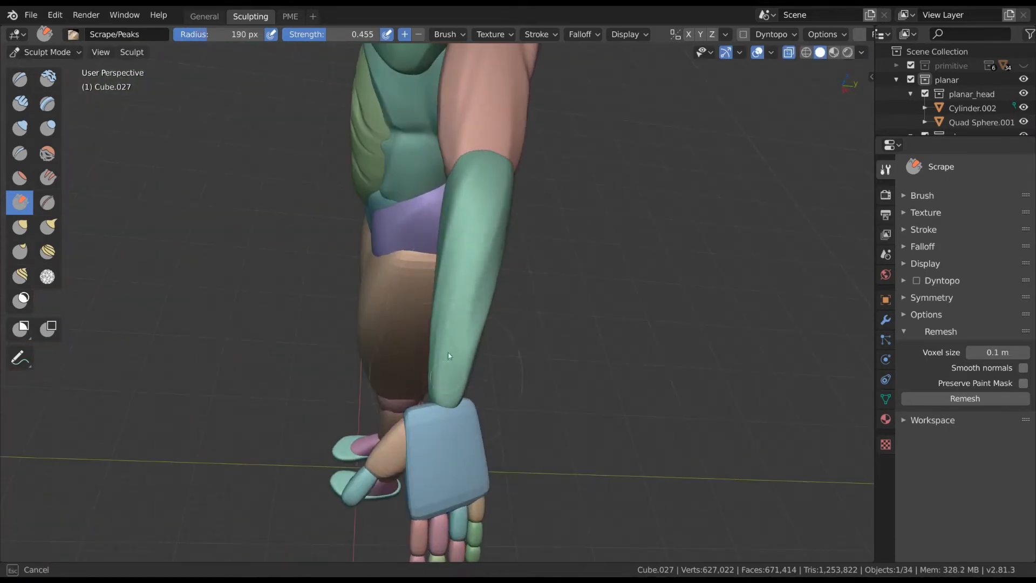
middle_drag(478, 299, 468, 282)
mouse_move(441, 359)
middle_down()
mouse_move(539, 311)
mouse_move(514, 336)
mouse_move(478, 329)
middle_up()
Adjust the forearm's silhouette with the Elastic Hook brush at varying sizes, ending near the elbow at a 148 px radius.
key(k)
key(f)
click(523, 324)
key(f)
click(465, 323)
mouse_move(429, 247)
middle_down()
mouse_move(491, 255)
mouse_move(523, 169)
mouse_move(487, 303)
mouse_move(510, 343)
mouse_move(511, 265)
middle_up()
key(f)
click(484, 321)
key(f)
click(460, 214)
mouse_move(449, 219)
middle_down()
mouse_move(438, 259)
mouse_move(476, 279)
middle_up()
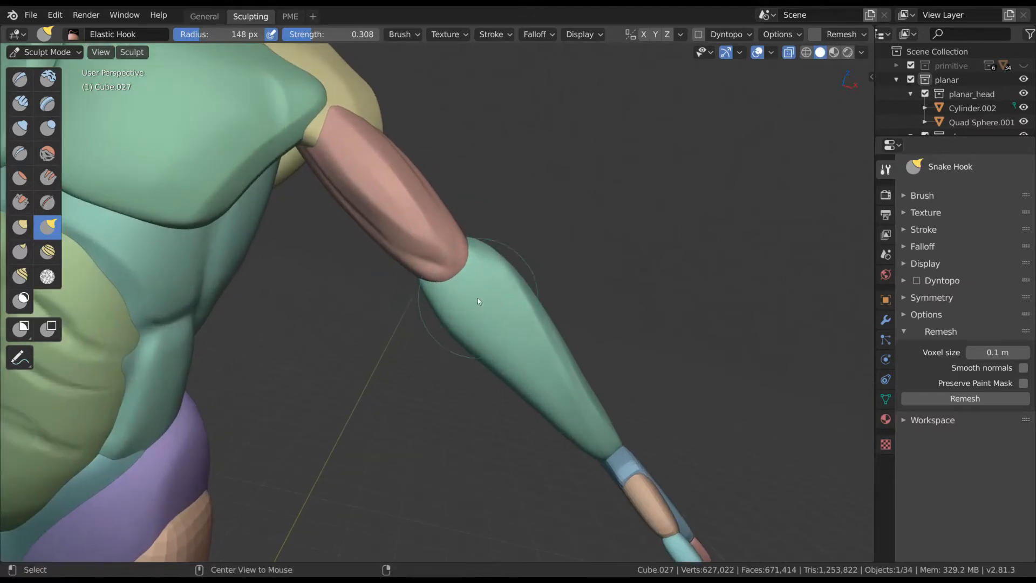
Scrape the front and inner planes of the forearm from the elbow toward the wrist at a 132 px radius.
key(shift+t)
key(f)
click(537, 386)
middle_drag(537, 386, 430, 216)
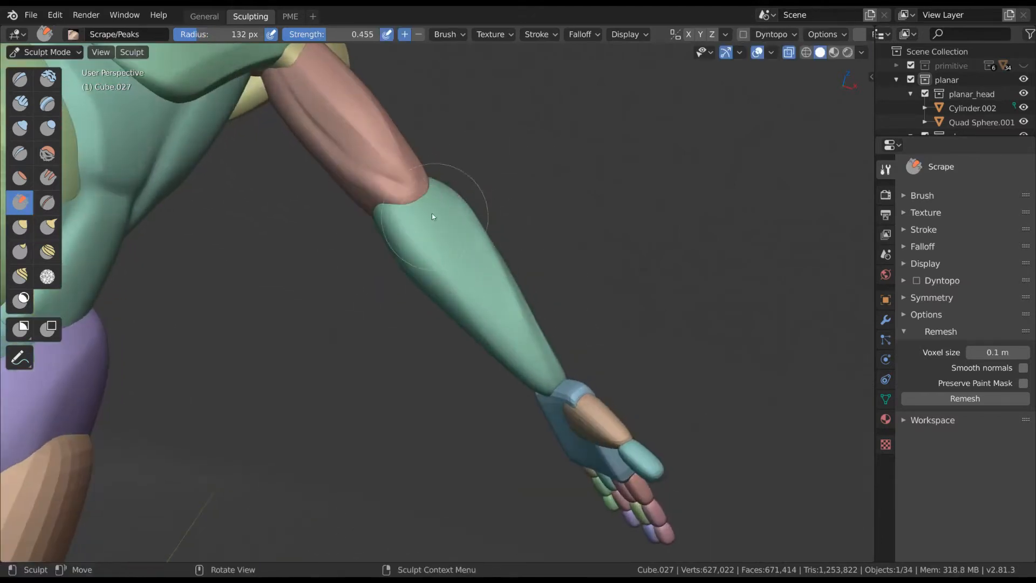
middle_drag(423, 289, 408, 204)
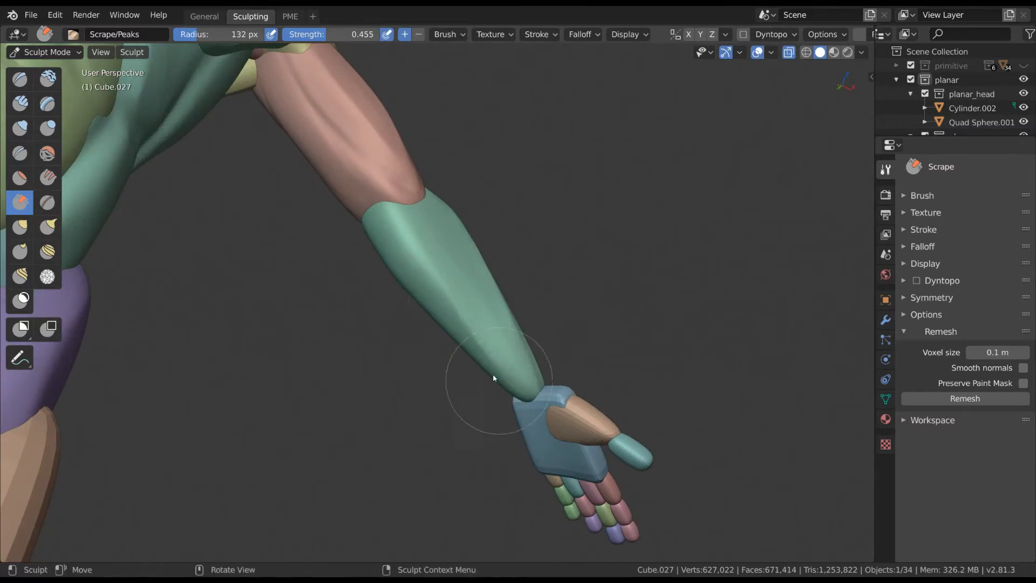
middle_drag(493, 374, 419, 269)
Flatten the palm-side plane of the forearm down to the wrist with the Scrape brush at a 121 px radius.
key(f)
click(440, 315)
mouse_move(441, 315)
middle_down()
mouse_move(404, 200)
mouse_move(470, 255)
mouse_move(463, 327)
middle_up()
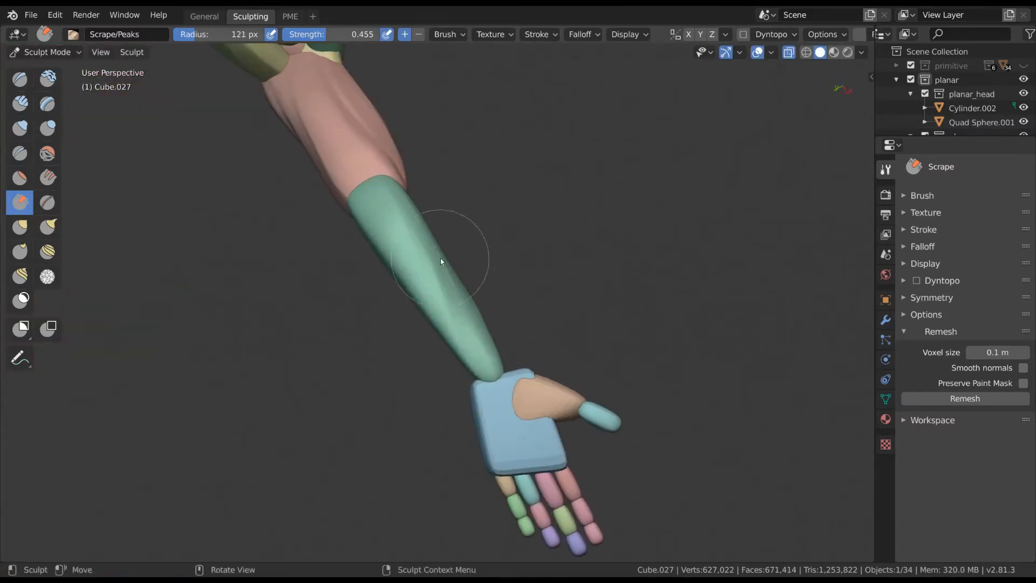
mouse_move(491, 361)
middle_down()
mouse_move(505, 362)
mouse_move(492, 326)
middle_up()
Pull the upper and middle forearm contours into shape with the Elastic Hook brush, resizing it between strokes.
key(k)
key(f)
click(447, 224)
mouse_move(446, 224)
middle_down()
mouse_move(491, 229)
mouse_move(457, 250)
mouse_move(454, 226)
mouse_move(512, 214)
mouse_move(430, 289)
mouse_move(498, 315)
mouse_move(528, 271)
mouse_move(520, 251)
mouse_move(501, 251)
mouse_move(523, 307)
mouse_move(497, 310)
mouse_move(521, 338)
mouse_move(498, 280)
middle_up()
key(f)
click(504, 238)
Sharpen the forearm's side planes below the elbow with the Scrape brush at a 110 px radius.
key(shift+t)
key(f)
click(458, 311)
mouse_move(461, 329)
mouse_down()
mouse_move(476, 287)
mouse_move(462, 333)
mouse_up()
mouse_move(465, 318)
middle_down()
mouse_move(435, 363)
mouse_move(552, 271)
mouse_move(478, 277)
mouse_move(555, 284)
mouse_move(509, 326)
middle_up()
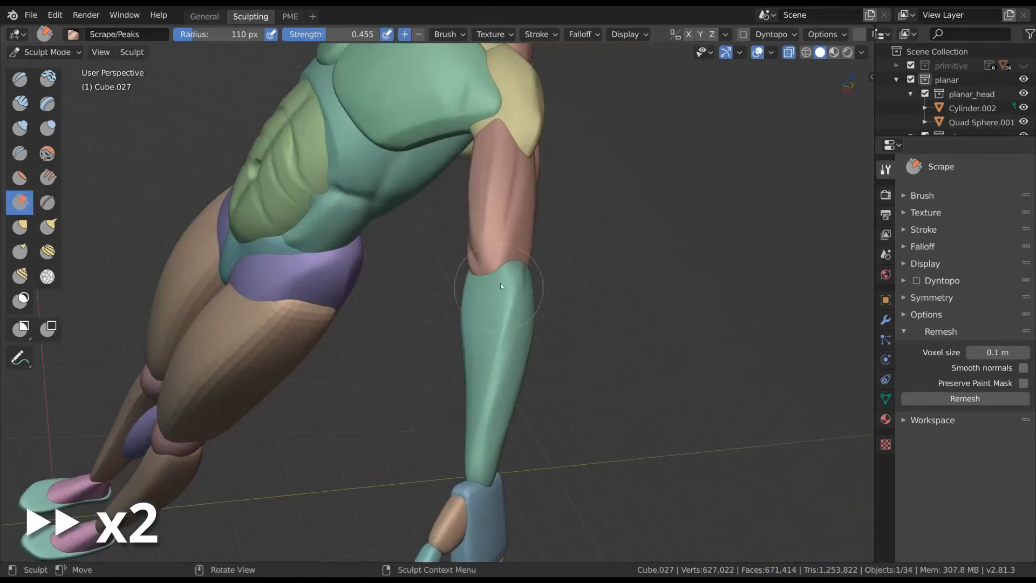
mouse_move(501, 283)
middle_down()
mouse_move(458, 300)
mouse_move(500, 297)
mouse_move(479, 297)
mouse_move(488, 297)
middle_up()
Carve a short groove into the upper forearm just below the elbow with the Crease brush.
key(k)
key(shift+c)
key(f)
click(490, 303)
drag(485, 276, 477, 302)
mouse_move(517, 311)
middle_down()
mouse_move(476, 306)
mouse_move(562, 128)
mouse_move(475, 237)
mouse_move(586, 308)
mouse_move(559, 319)
middle_up()
Make a last Elastic Hook adjustment at the elbow end of the forearm and return to Object Mode.
key(k)
key(f)
click(460, 262)
key(ctrl+Tab)
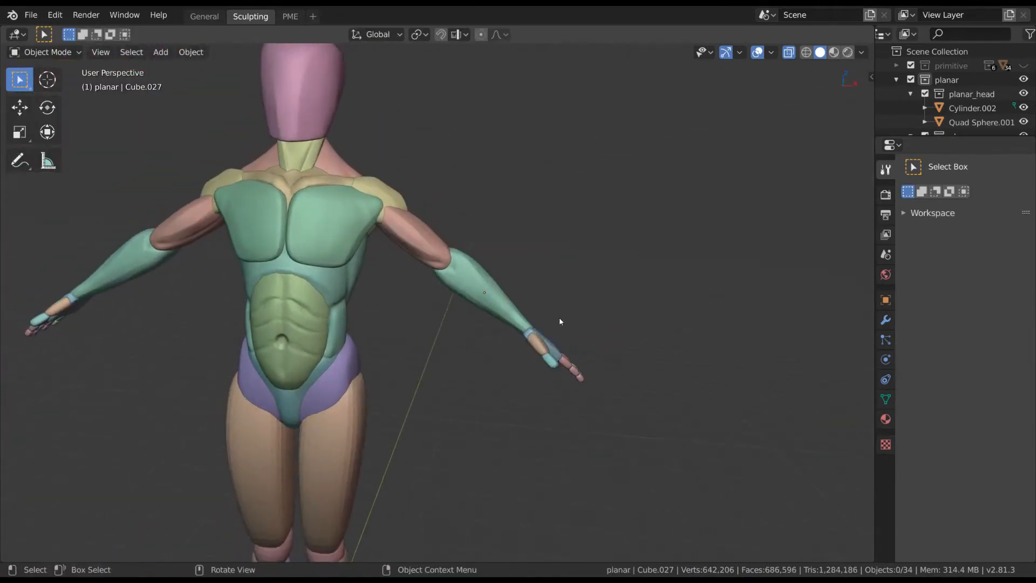
Select the thigh piece, switch it to Sculpt Mode and raise its mesh resolution.
shift+middle_drag(446, 395, 577, 261)
scroll(577, 260, up, 1)
click(486, 314)
mouse_move(664, 343)
middle_down()
mouse_move(574, 332)
mouse_move(571, 405)
middle_up()
key(ctrl+Tab)
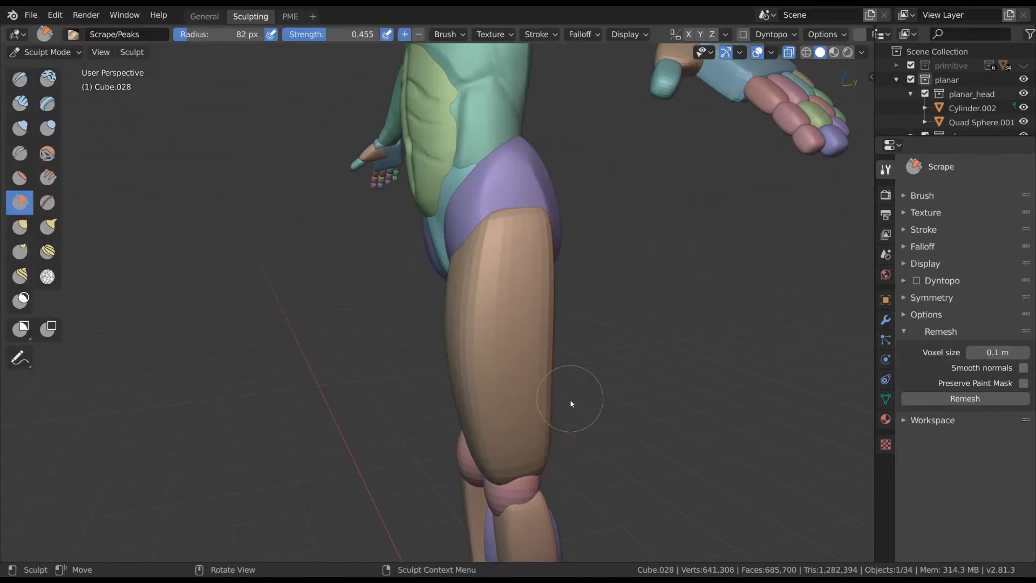
key(ctrl+d)
middle_drag(694, 259, 626, 313)
Pull the top of the thigh up toward the hip with a large, resized Elastic Hook brush.
key(k)
mouse_move(604, 254)
middle_down()
mouse_move(474, 312)
mouse_move(498, 282)
middle_up()
scroll(524, 291, up, 1)
key(bracketleft)
key(bracketleft)
key(bracketleft)
key(bracketleft)
key(bracketleft)
key(bracketleft)
key(bracketleft)
key(bracketleft)
key(bracketleft)
key(bracketleft)
key(bracketleft)
key(bracketleft)
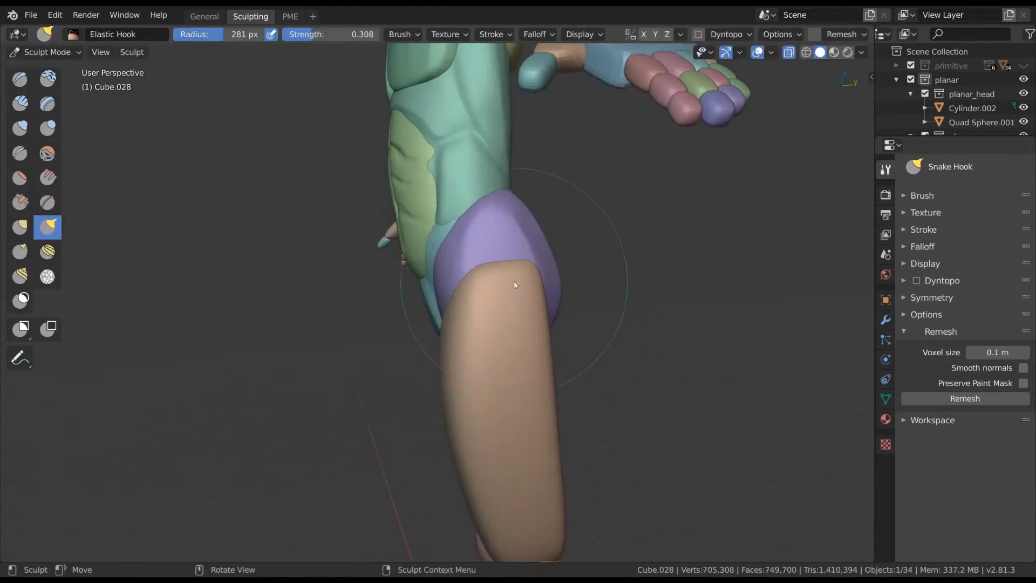
key(bracketright)
key(bracketright)
drag(505, 280, 498, 254)
Taper and round the thigh's upper end over the hip with the Elastic Hook brush at a 173 px radius.
middle_drag(497, 282, 654, 287)
key(f)
click(510, 264)
drag(509, 265, 507, 258)
middle_drag(528, 350, 485, 354)
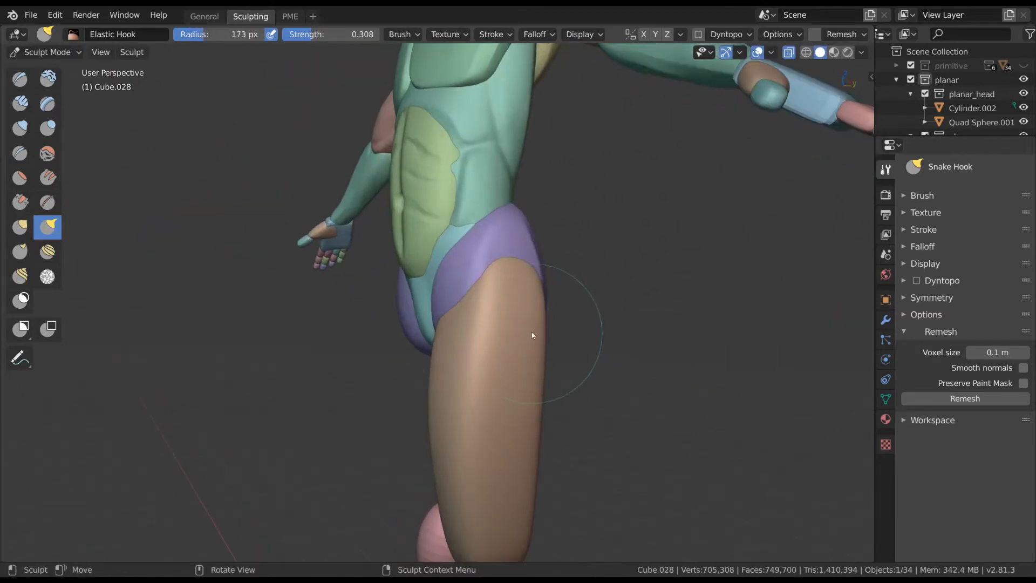
mouse_move(573, 390)
middle_down()
mouse_move(501, 412)
mouse_move(539, 315)
mouse_move(534, 359)
middle_up()
scroll(539, 314, down, 2)
In side orthographic view, pull the back of the thigh outward with the Elastic Hook brush at a 223 px radius.
key(KP_5)
key(f)
click(443, 289)
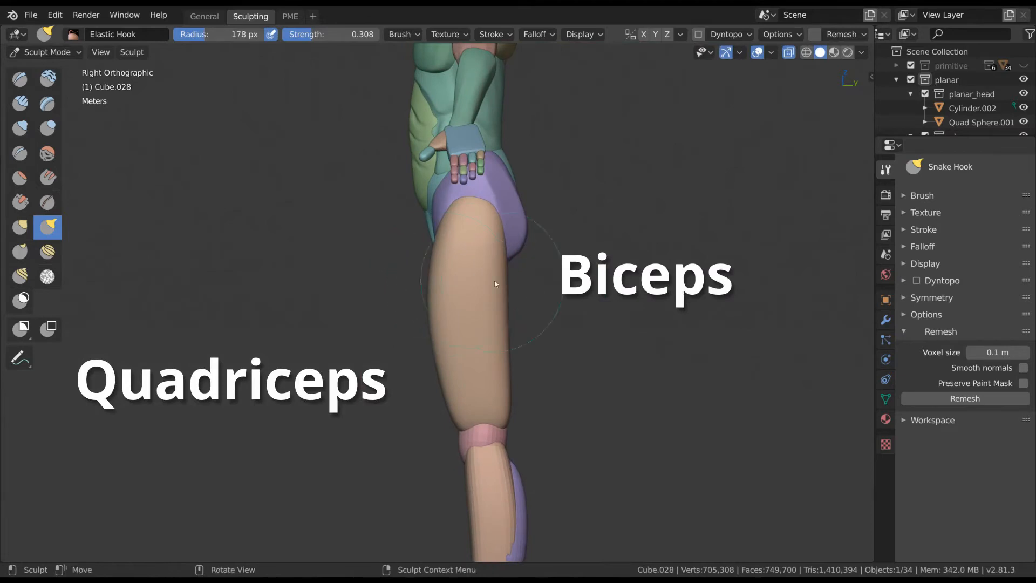
key(shift+c)
key(k)
key(f)
click(545, 292)
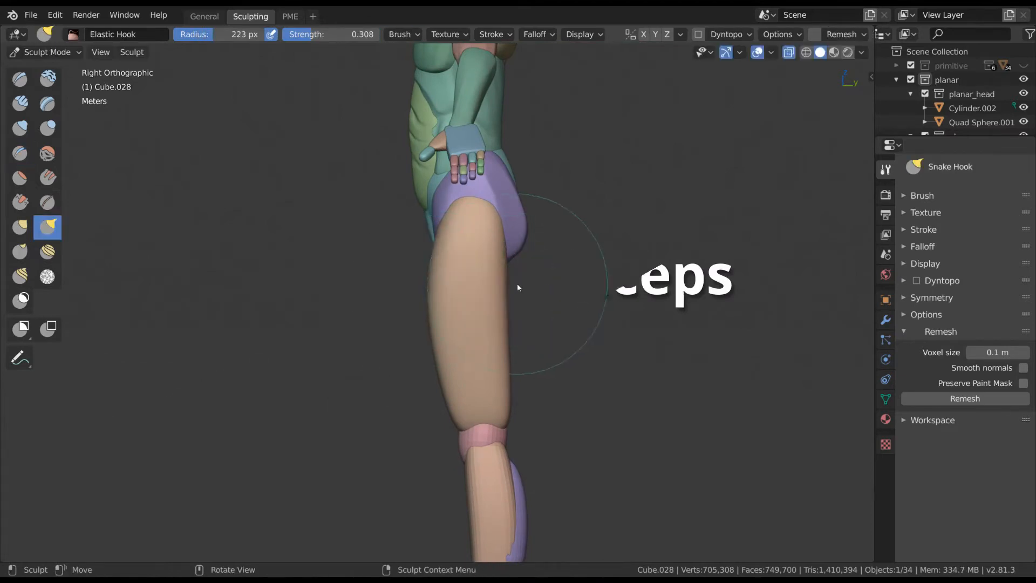
middle_drag(518, 285, 510, 285)
drag(509, 285, 512, 282)
middle_drag(510, 282, 522, 282)
Push in the back of the lower thigh toward the knee with Elastic Hook strokes, starting at a 198 px radius.
key(f)
click(506, 281)
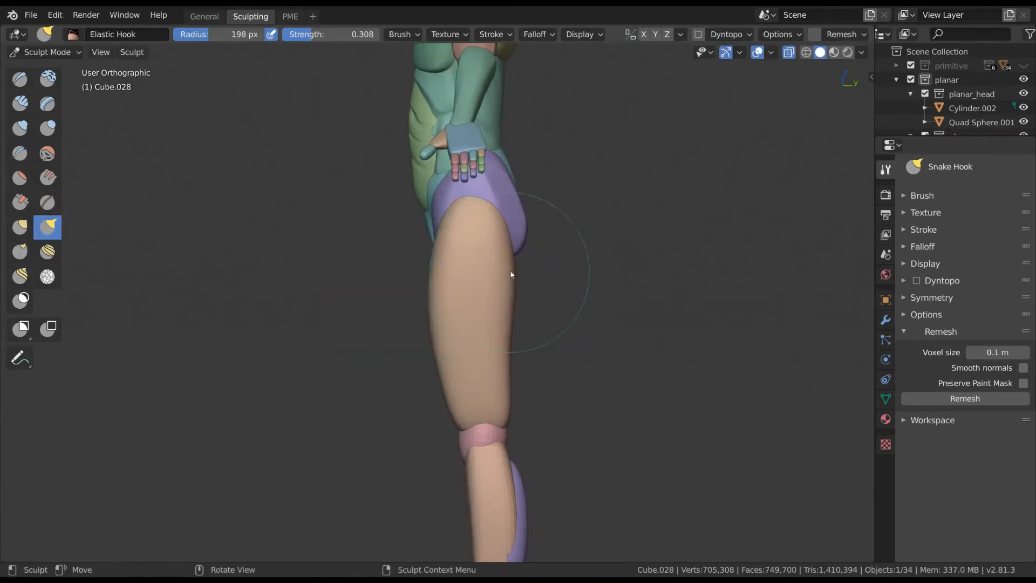
drag(509, 348, 511, 361)
shift+middle_drag(514, 376, 513, 330)
key(f)
click(505, 335)
drag(507, 349, 504, 348)
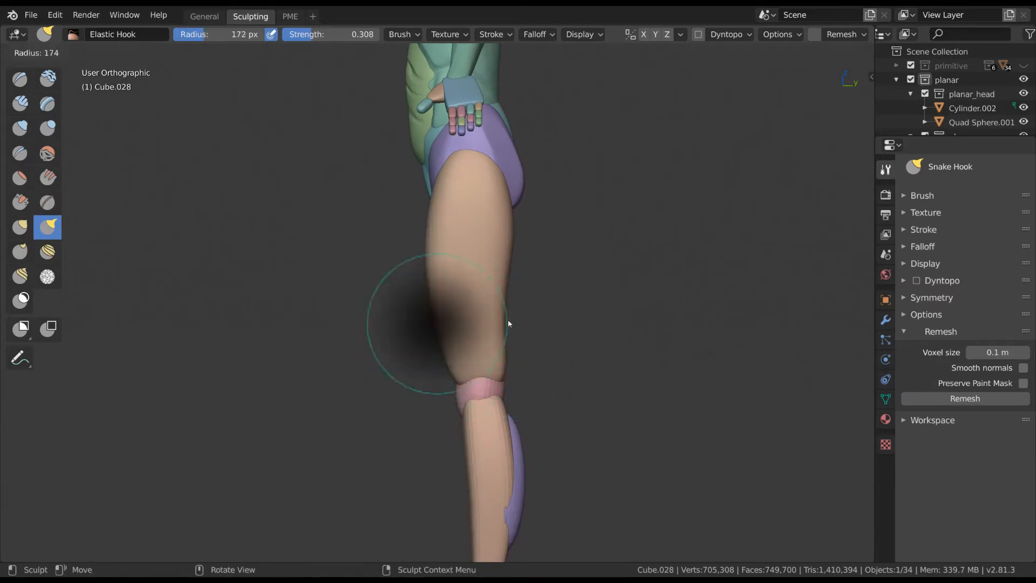
Refine the thigh's contour from the outer and inner sides with a smaller Elastic Hook brush of about 149 px radius.
key(f)
click(497, 296)
mouse_move(510, 284)
shift+middle_down()
mouse_move(515, 305)
mouse_move(707, 331)
mouse_move(655, 348)
shift+middle_up()
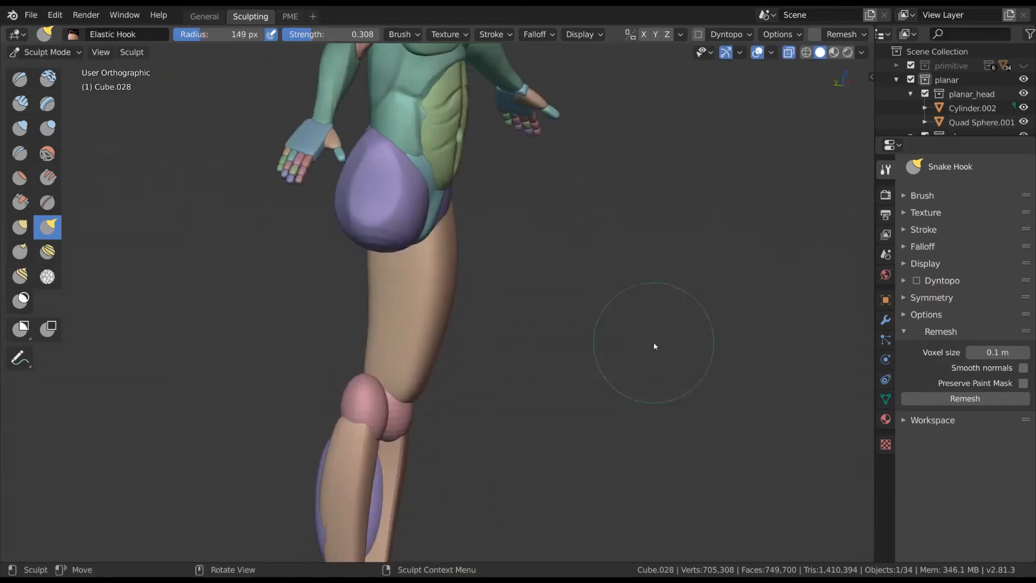
key(f)
click(438, 297)
mouse_move(491, 317)
middle_down()
mouse_move(409, 296)
mouse_move(551, 349)
mouse_move(525, 290)
mouse_move(502, 284)
mouse_move(515, 270)
middle_up()
Carve a groove down the outer thigh between quadriceps and biceps with the Crease brush at a 70 px radius.
key(shift+c)
key(f)
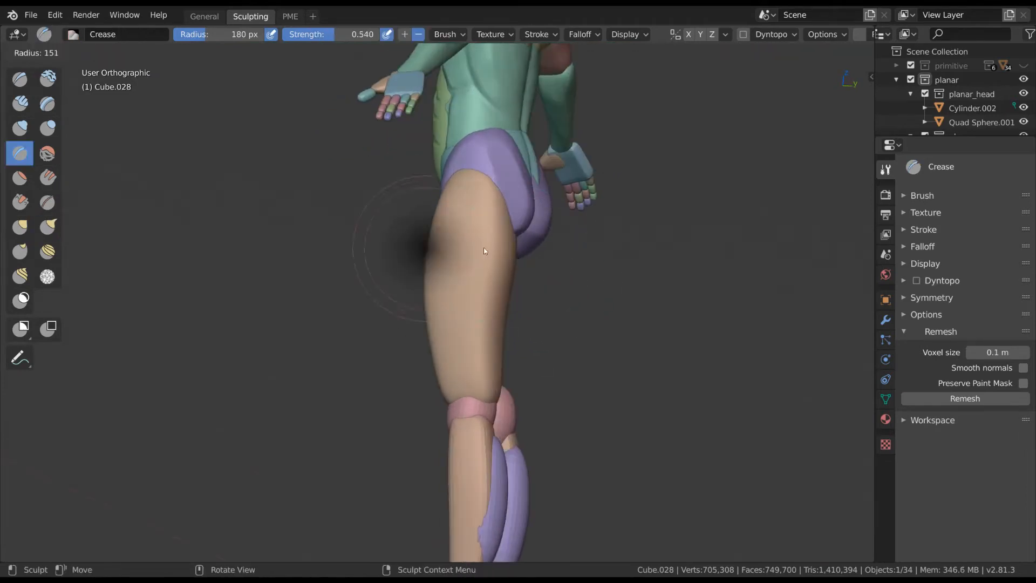
click(488, 232)
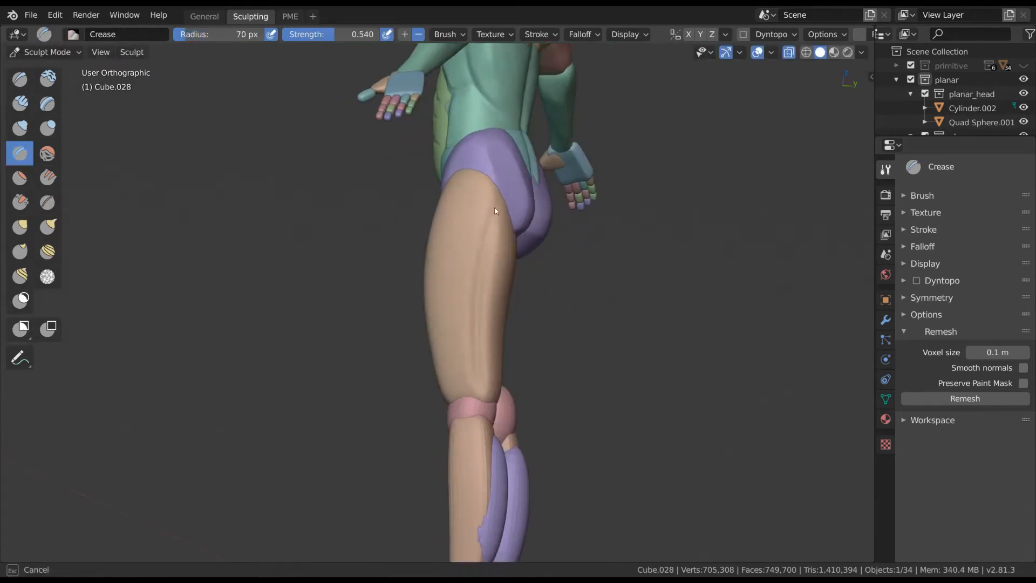
middle_drag(496, 199, 492, 251)
Deepen the outer thigh groove down to the knee with the Crease brush at 66 px and smooth its upper part.
key(f)
click(485, 327)
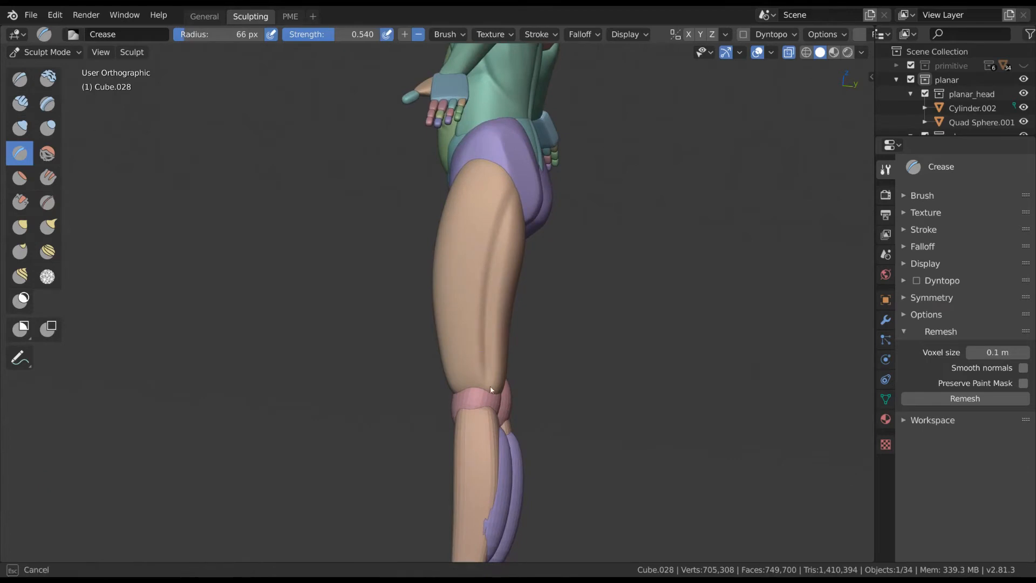
middle_drag(486, 327, 491, 310)
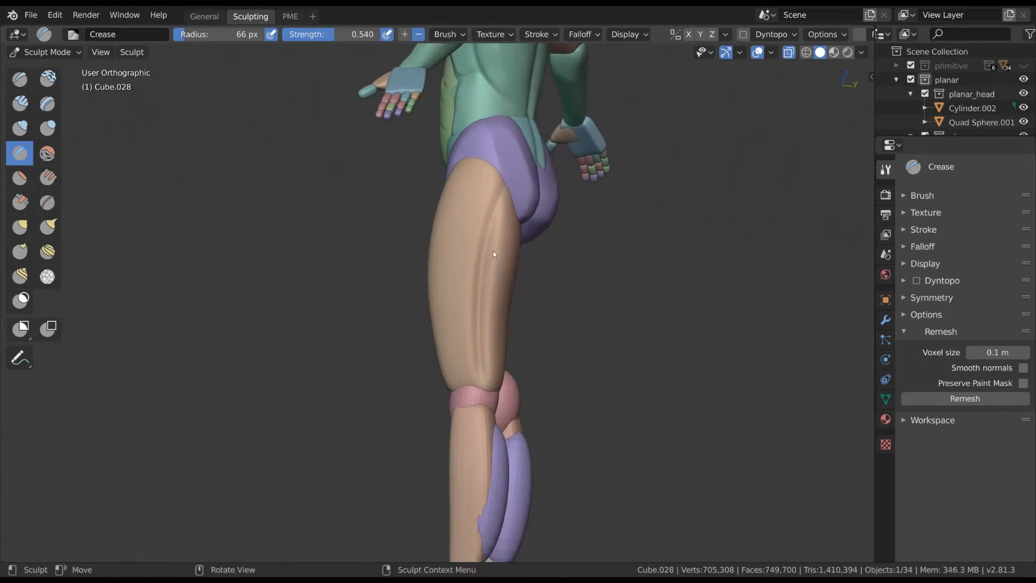
shift+drag(480, 208, 501, 252)
Build up the biceps muscle behind the outer thigh groove with Clay Strips strokes from below the hip.
key(c)
key(f)
click(507, 251)
drag(509, 201, 490, 323)
middle_drag(500, 212, 520, 215)
drag(507, 217, 490, 340)
mouse_move(454, 300)
middle_down()
mouse_move(510, 284)
mouse_move(459, 292)
middle_up()
Extend the thigh's biceps volume down toward the knee with further Clay Strips strokes at an 81 px radius.
middle_drag(559, 323, 499, 305)
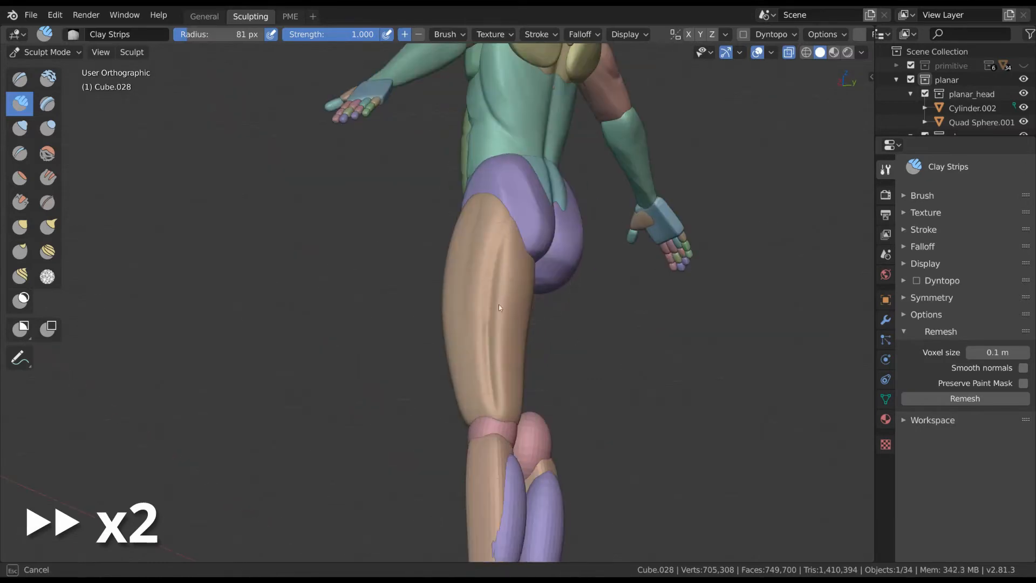
drag(505, 319, 501, 394)
drag(513, 232, 515, 227)
middle_drag(514, 242, 512, 351)
ctrl+middle_drag(512, 367, 511, 393)
click(771, 52)
shift+middle_drag(557, 319, 529, 290)
drag(500, 335, 483, 436)
mouse_move(484, 344)
middle_down()
mouse_move(486, 267)
mouse_move(416, 367)
mouse_move(451, 286)
mouse_move(448, 202)
middle_up()
Carve a groove down the back of the thigh toward the knee with the Crease brush at a 65 px radius.
key(shift+c)
drag(429, 437, 428, 446)
shift+middle_drag(440, 351, 451, 319)
key(f)
click(459, 284)
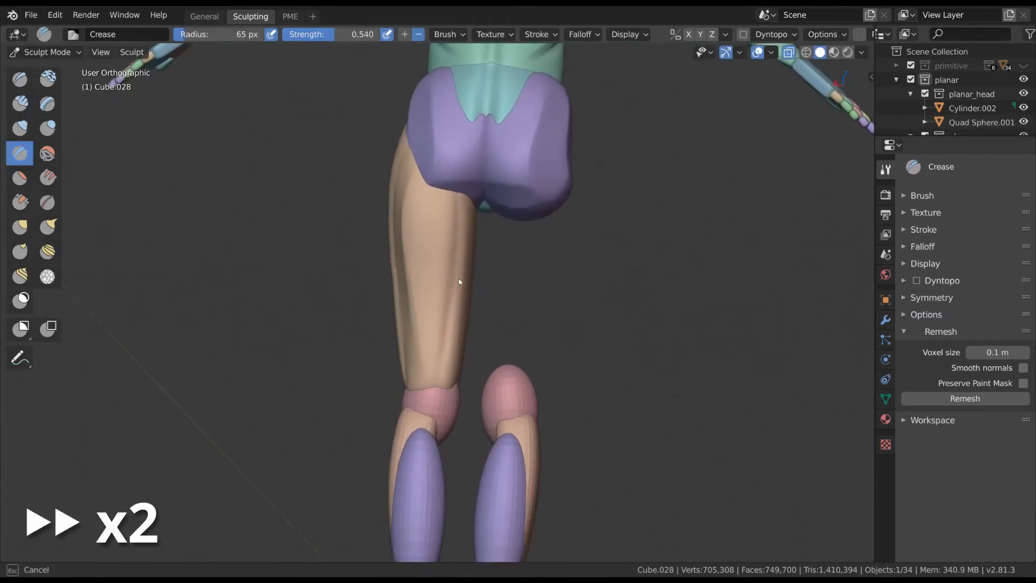
drag(458, 284, 441, 388)
shift+middle_drag(451, 287, 451, 312)
drag(452, 318, 445, 408)
Deepen the groove on the lower back of the thigh with resized Crease strokes toward the hollow of the knee.
mouse_move(473, 338)
middle_down()
mouse_move(472, 301)
mouse_move(429, 278)
middle_up()
key(f)
click(459, 281)
mouse_move(426, 278)
mouse_down()
mouse_move(415, 376)
mouse_move(419, 363)
mouse_up()
key(f)
click(423, 373)
key(f)
click(422, 296)
Define the hamstring forms with repeated long strokes running upward from the knee along the back and inner thigh.
middle_drag(432, 291, 475, 287)
key(alt+s)
drag(432, 343, 438, 230)
middle_drag(456, 297, 424, 299)
key(f)
drag(419, 378, 440, 223)
key(f)
click(490, 324)
middle_drag(481, 354, 532, 364)
drag(436, 402, 429, 270)
middle_drag(453, 302, 485, 303)
key(f)
drag(426, 302, 417, 205)
Start a groove on the upper inner thigh below the groin with the Crease brush.
middle_drag(475, 303, 437, 319)
mouse_move(561, 303)
middle_down()
mouse_move(641, 280)
mouse_move(589, 302)
middle_up()
mouse_move(482, 398)
middle_down()
mouse_move(405, 222)
mouse_move(591, 260)
mouse_move(439, 269)
mouse_move(562, 495)
mouse_move(456, 212)
middle_up()
key(shift+c)
middle_drag(464, 266, 476, 237)
key(f)
click(473, 221)
drag(449, 208, 472, 258)
middle_drag(475, 254, 464, 242)
Extend the inner thigh groove from the groin down to the knee with the Crease brush at a 73 px radius.
key(f)
click(454, 241)
drag(451, 181, 468, 258)
key(f)
click(443, 238)
mouse_move(375, 297)
middle_down()
mouse_move(326, 388)
mouse_move(494, 301)
mouse_move(518, 216)
mouse_move(425, 242)
mouse_move(475, 228)
middle_up()
mouse_move(465, 212)
mouse_down()
mouse_move(461, 353)
mouse_move(461, 236)
mouse_move(457, 295)
mouse_move(466, 386)
mouse_up()
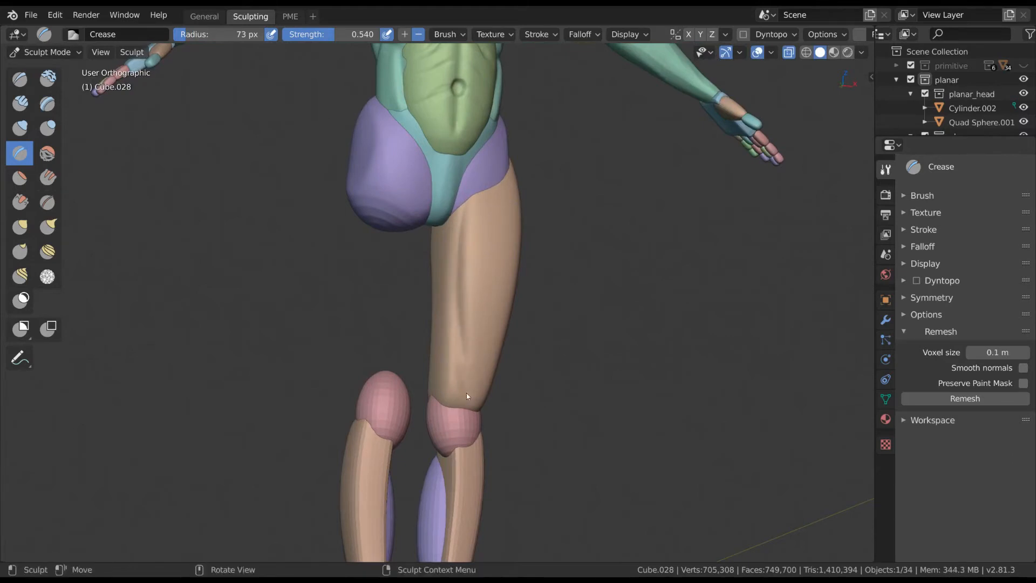
Crease the lower front of the thigh down to just above the kneecap.
middle_drag(466, 393, 458, 346)
key(f)
click(462, 344)
drag(457, 327, 474, 404)
Try a diagonal crease stroke down the thigh and undo it.
mouse_move(596, 226)
middle_down()
mouse_move(570, 217)
mouse_move(502, 229)
middle_up()
key(f)
click(490, 272)
drag(505, 211, 466, 349)
mouse_move(566, 300)
middle_down()
mouse_move(493, 301)
mouse_move(500, 259)
mouse_move(484, 243)
mouse_move(481, 265)
middle_up()
key(f)
click(497, 237)
key(ctrl+z)
Carve a shorter crease along the thigh with a resized Crease brush.
key(f)
click(482, 222)
mouse_move(483, 219)
middle_down()
mouse_move(531, 341)
mouse_move(482, 286)
middle_up()
drag(484, 276, 474, 347)
middle_drag(474, 324, 443, 292)
Flatten the thigh planes beside the groove with the Scrape brush and add a little volume with Clay Strips.
key(shift+t)
mouse_move(459, 281)
mouse_down()
mouse_move(466, 170)
mouse_move(455, 262)
mouse_up()
key(c)
mouse_move(457, 327)
mouse_down()
mouse_move(439, 369)
mouse_move(459, 324)
mouse_up()
mouse_move(440, 305)
middle_down()
mouse_move(471, 302)
mouse_move(603, 337)
mouse_move(517, 294)
mouse_move(509, 301)
mouse_move(450, 278)
mouse_move(494, 309)
mouse_move(478, 302)
middle_up()
key(shift+t)
key(f)
mouse_move(460, 290)
mouse_down()
mouse_move(449, 306)
mouse_move(462, 378)
mouse_up()
Scrape long flat planes down the length of the thigh from the hip toward the knee.
middle_drag(465, 391, 488, 395)
key(f)
drag(481, 208, 487, 417)
mouse_move(467, 208)
middle_down()
mouse_move(460, 261)
mouse_move(468, 232)
middle_up()
drag(481, 263, 476, 389)
middle_drag(466, 351, 459, 323)
Refine the lower quadriceps just above the knee with short downward strokes.
key(f)
click(451, 323)
drag(440, 349, 454, 407)
key(f)
click(444, 351)
drag(444, 359, 451, 397)
Refine the side plane of the thigh with a resized brush stroke.
mouse_move(452, 397)
middle_down()
mouse_move(443, 317)
mouse_move(493, 274)
mouse_move(567, 294)
middle_up()
key(f)
click(453, 378)
drag(510, 297, 495, 347)
mouse_move(502, 335)
middle_down()
mouse_move(644, 286)
mouse_move(661, 291)
middle_up()
Adjust the thigh's silhouette with the Elastic Hook brush at a 157 px radius, and enlarge the brush to 230 px.
key(ctrl+Tab)
middle_drag(497, 319, 529, 317)
middle_drag(529, 317, 556, 317)
key(f)
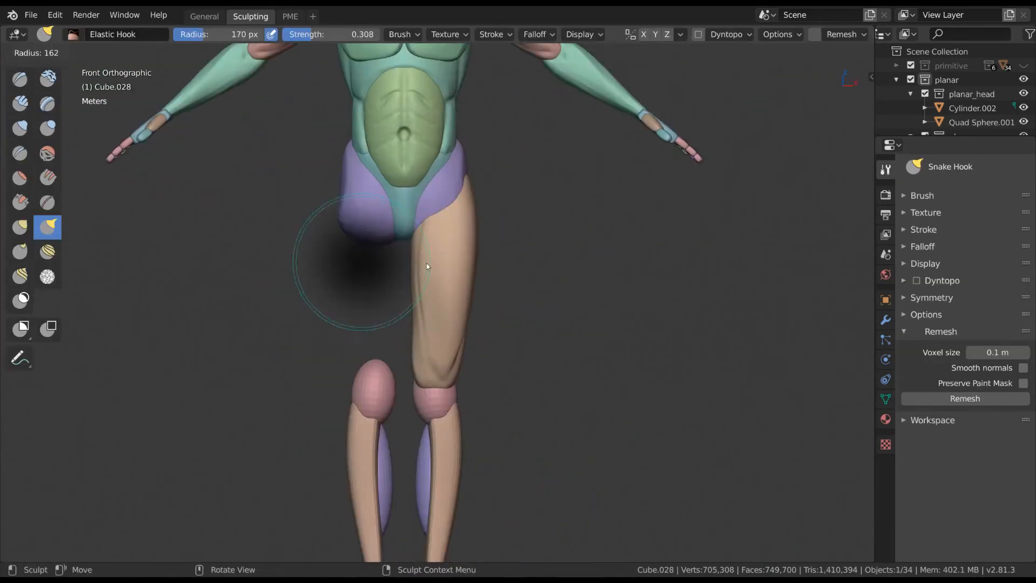
click(423, 264)
mouse_move(415, 260)
middle_down()
mouse_move(571, 374)
mouse_move(466, 272)
middle_up()
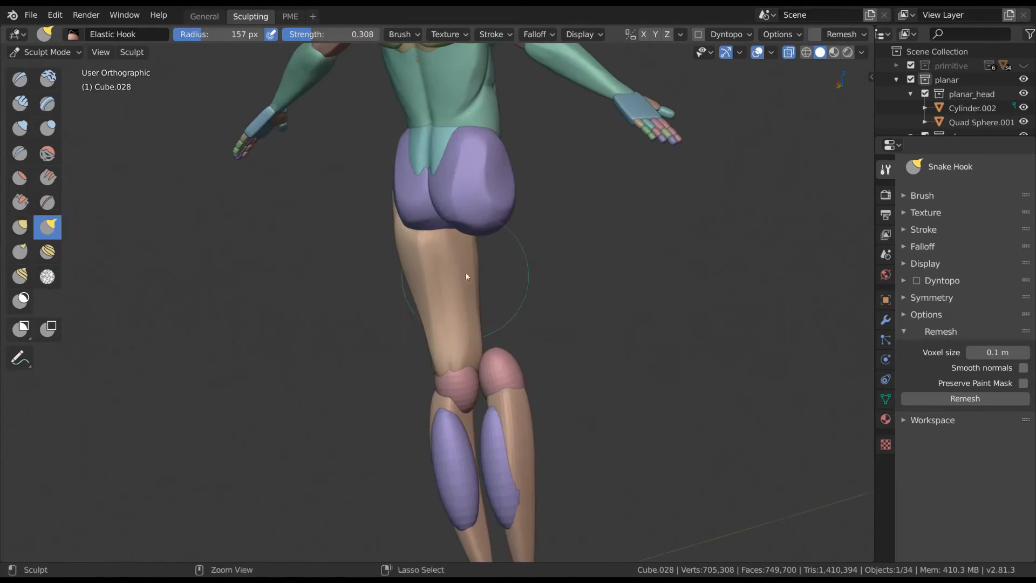
scroll(465, 259, up, 3)
middle_drag(441, 220, 449, 220)
key(f)
click(452, 218)
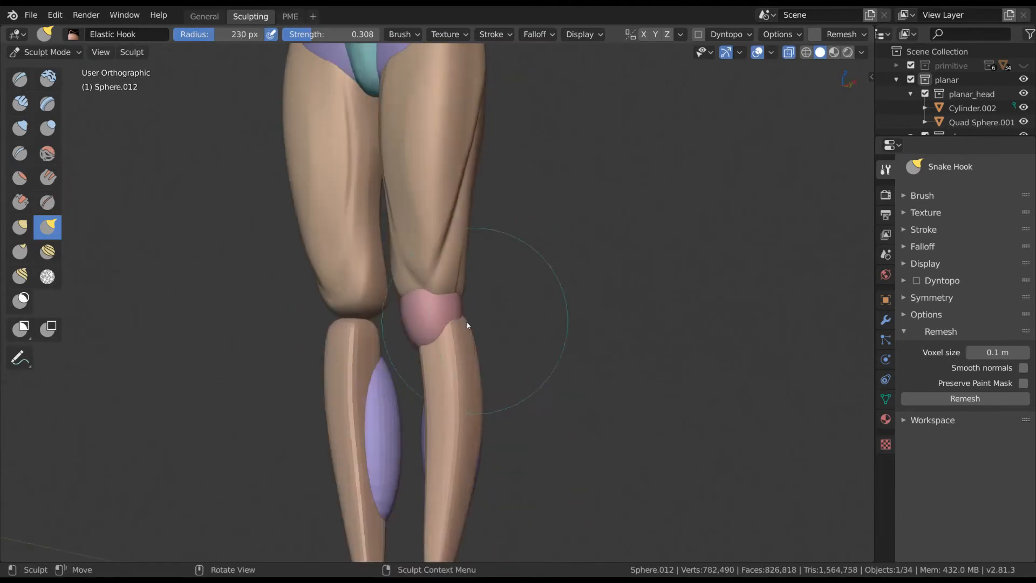
Flatten the front of the knee with the Scrape/Peaks brush at a 124 px radius.
middle_drag(448, 324, 461, 319)
key(shift+t)
key(f)
click(452, 308)
mouse_move(460, 303)
mouse_down()
mouse_move(451, 312)
mouse_move(462, 318)
mouse_move(455, 297)
mouse_up()
key(f)
click(436, 319)
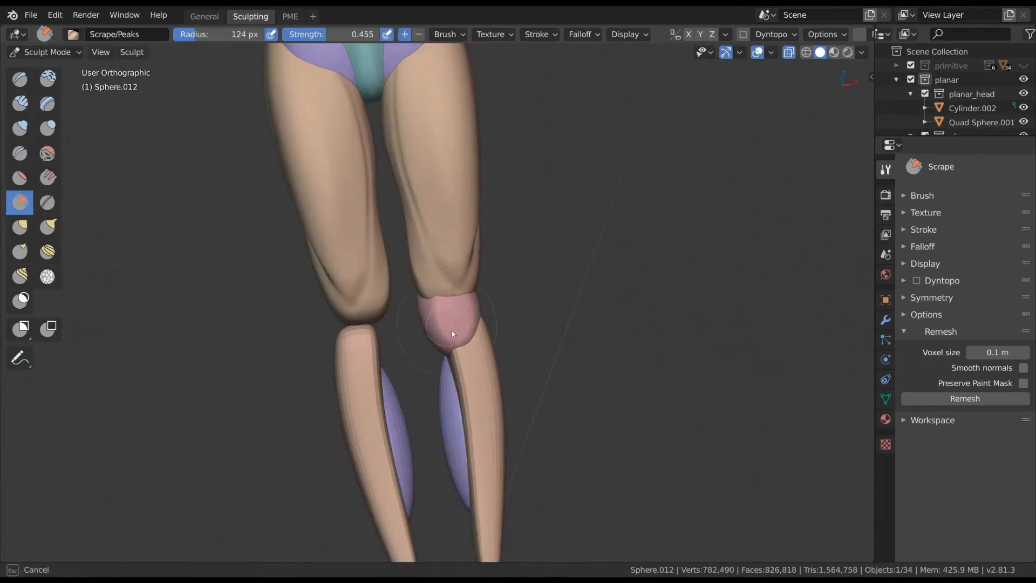
Pull the knee into shape from the side with the Elastic Hook brush at a 200 px radius.
mouse_move(452, 331)
middle_down()
mouse_move(550, 277)
mouse_move(488, 313)
mouse_move(488, 282)
middle_up()
key(k)
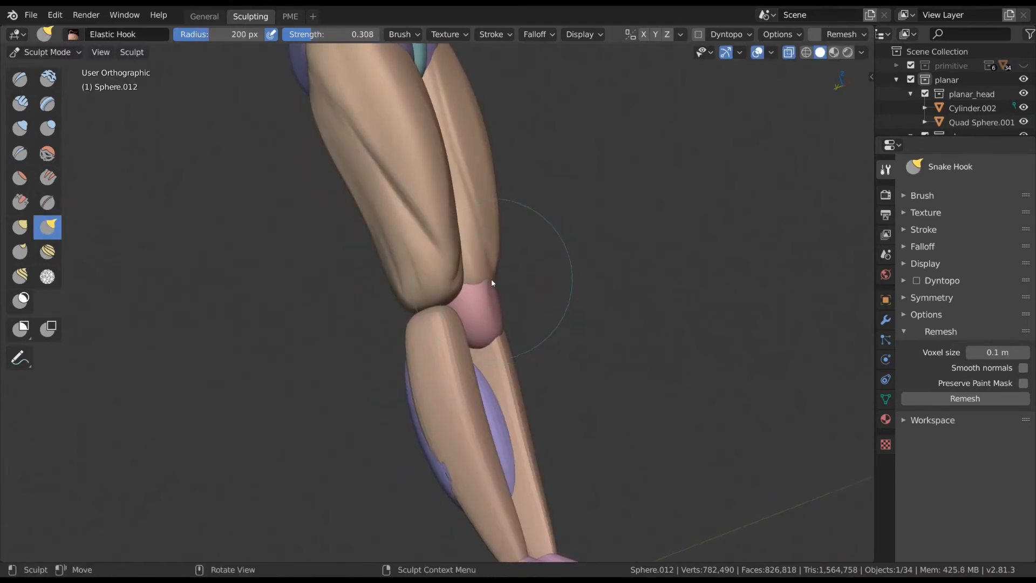
click(504, 317)
middle_drag(563, 270, 444, 319)
key(k)
Try to pull the knee form downward with a resized Elastic Hook brush and undo the stroke.
key(f)
click(435, 335)
drag(412, 317, 426, 333)
mouse_move(426, 334)
middle_down()
mouse_move(442, 331)
mouse_move(427, 321)
mouse_move(462, 313)
middle_up()
key(ctrl+z)
Reshape the knee with the Elastic Hook brush and build up its front with Clay Strips strokes.
key(k)
key(f)
click(423, 320)
mouse_move(542, 420)
middle_down()
mouse_move(560, 426)
mouse_move(541, 401)
middle_up()
key(c)
drag(462, 276, 476, 317)
middle_drag(459, 302, 469, 301)
drag(463, 310, 441, 270)
Add more Clay Strips volume upward across the knee toward the lower thigh.
key(f)
click(453, 280)
middle_drag(432, 286, 440, 288)
drag(426, 282, 427, 242)
middle_drag(440, 270, 427, 271)
key(f)
click(457, 302)
drag(470, 322, 452, 231)
Scrape the built-up knee into flatter planes with the Scrape/Peaks brush.
key(shift+t)
mouse_move(467, 317)
middle_down()
mouse_move(485, 310)
mouse_move(476, 300)
mouse_move(518, 281)
mouse_move(439, 280)
middle_up()
key(f)
click(497, 288)
key(f)
click(494, 282)
mouse_move(506, 280)
middle_down()
mouse_move(423, 308)
mouse_move(465, 275)
mouse_move(444, 278)
middle_up()
Crease the edges of the kneecap down to its lower tip with the Crease brush at an 80 px radius.
key(shift+c)
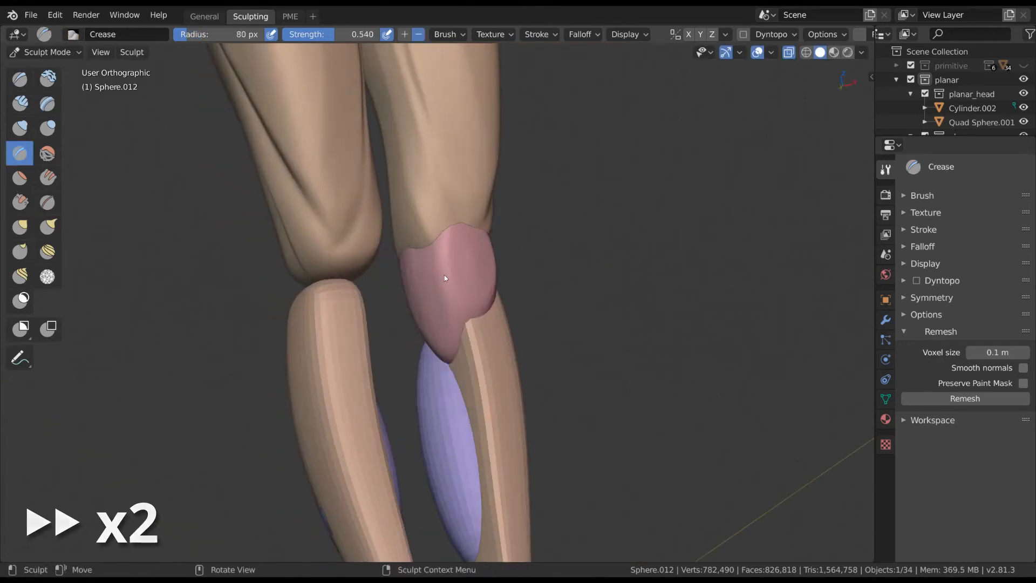
drag(427, 258, 462, 325)
middle_drag(522, 296, 482, 296)
drag(482, 294, 463, 327)
middle_drag(463, 319, 446, 310)
drag(472, 294, 451, 327)
Pull the knee's outer upper edge toward the thigh with the Elastic Hook brush at a 222 px radius.
key(k)
key(f)
mouse_move(440, 321)
middle_down()
mouse_move(474, 293)
mouse_move(458, 277)
middle_up()
click(454, 324)
key(shift+c)
mouse_move(474, 347)
middle_down()
mouse_move(471, 358)
mouse_move(523, 310)
mouse_move(545, 244)
mouse_move(477, 251)
middle_up()
key(k)
mouse_move(473, 291)
middle_down()
mouse_move(473, 278)
mouse_move(527, 271)
mouse_move(510, 271)
mouse_move(513, 282)
mouse_move(490, 276)
middle_up()
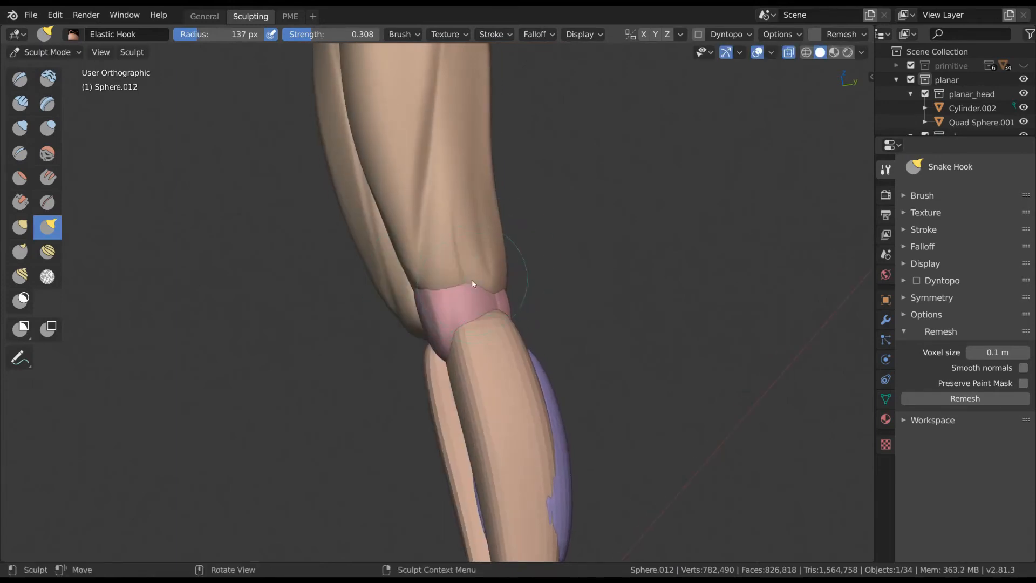
key(f)
click(474, 268)
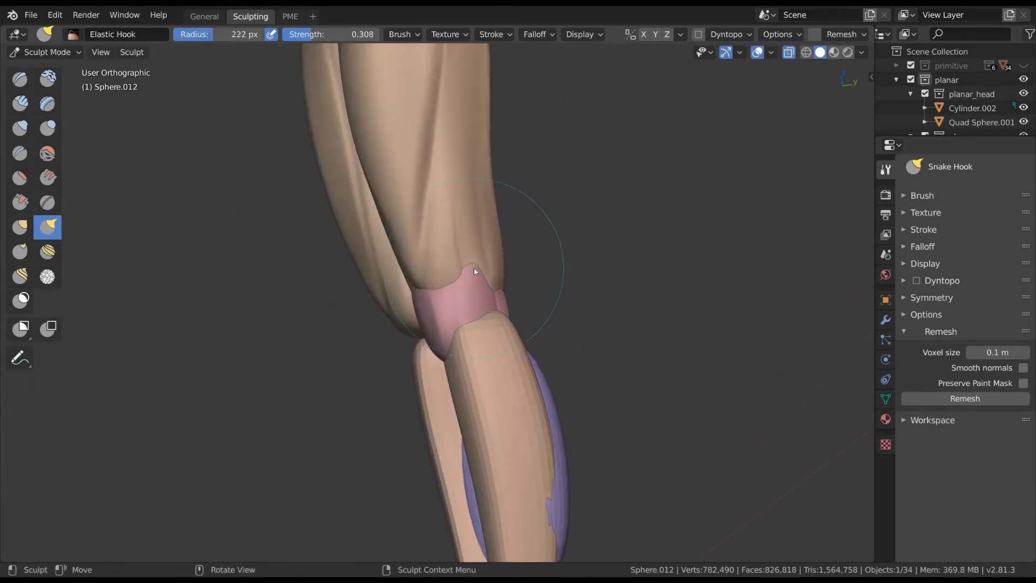
Stretch the knee's outer side up along the thigh into a narrow point with the Elastic Hook brush.
mouse_move(482, 237)
middle_down()
mouse_move(512, 281)
mouse_move(462, 279)
middle_up()
drag(450, 277, 441, 251)
middle_drag(440, 245, 494, 236)
key(f)
click(468, 233)
drag(466, 233, 456, 222)
middle_drag(457, 221, 478, 235)
drag(476, 273, 484, 272)
mouse_move(476, 326)
shift+middle_down()
mouse_move(474, 271)
mouse_move(518, 299)
mouse_move(494, 311)
shift+middle_up()
key(f)
click(472, 293)
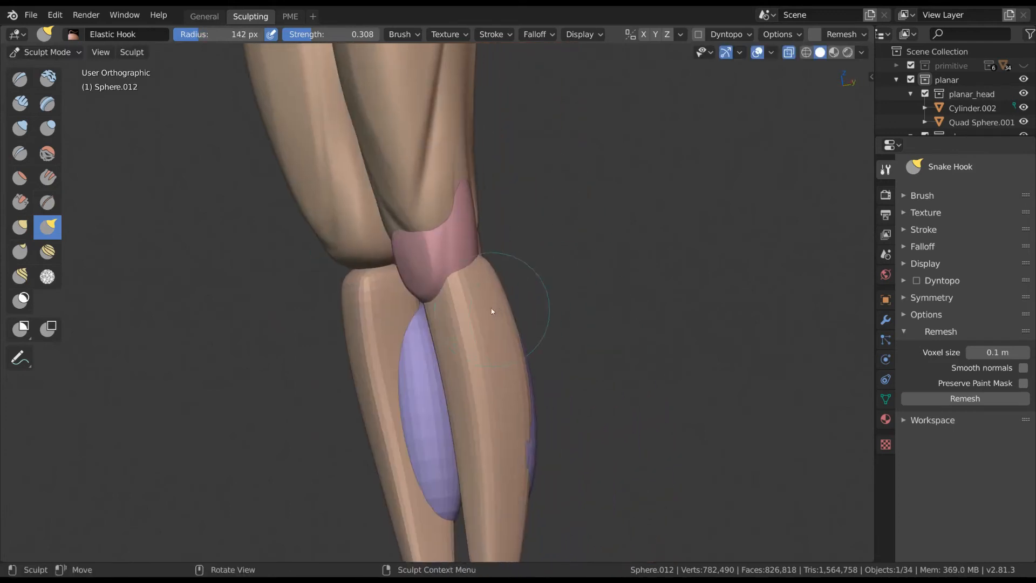
Build up ridges down the outer side of the knee toward the shin with Clay Strips at a 95 px radius.
key(c)
key(f)
click(456, 259)
drag(468, 213, 451, 297)
drag(469, 237, 451, 311)
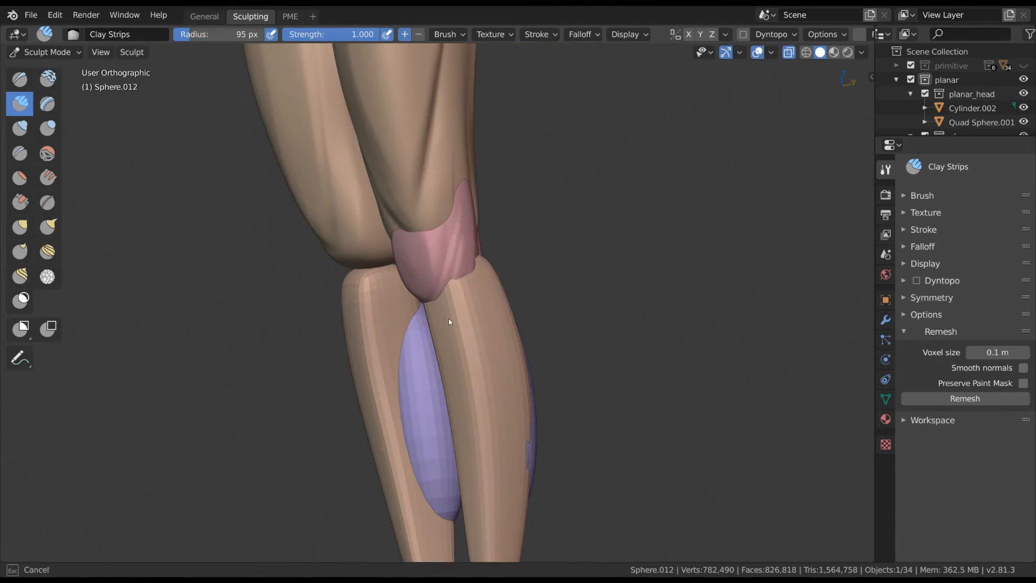
middle_drag(464, 190, 462, 263)
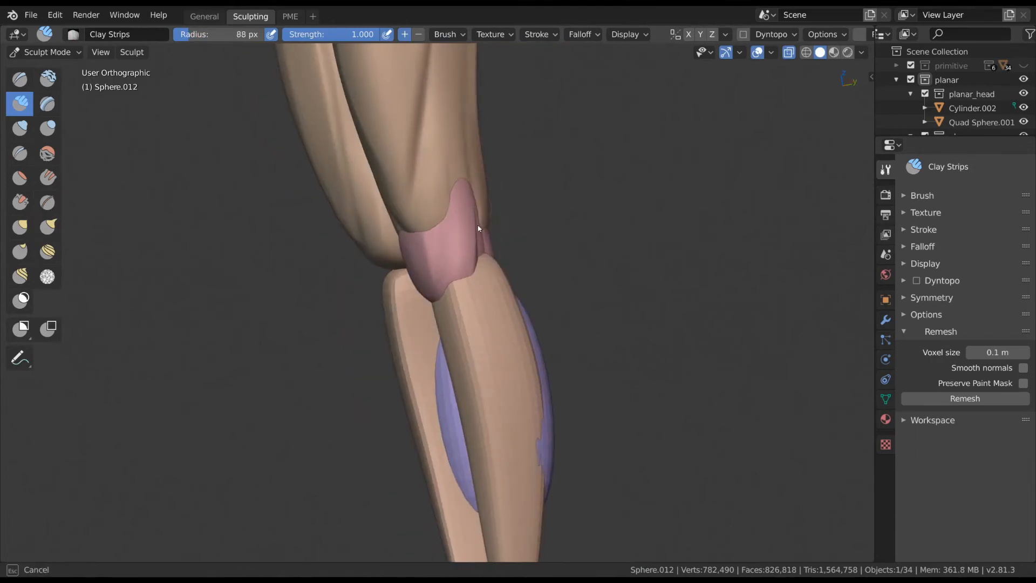
mouse_move(467, 203)
middle_down()
mouse_move(446, 289)
mouse_move(468, 199)
middle_up()
key(f)
click(465, 288)
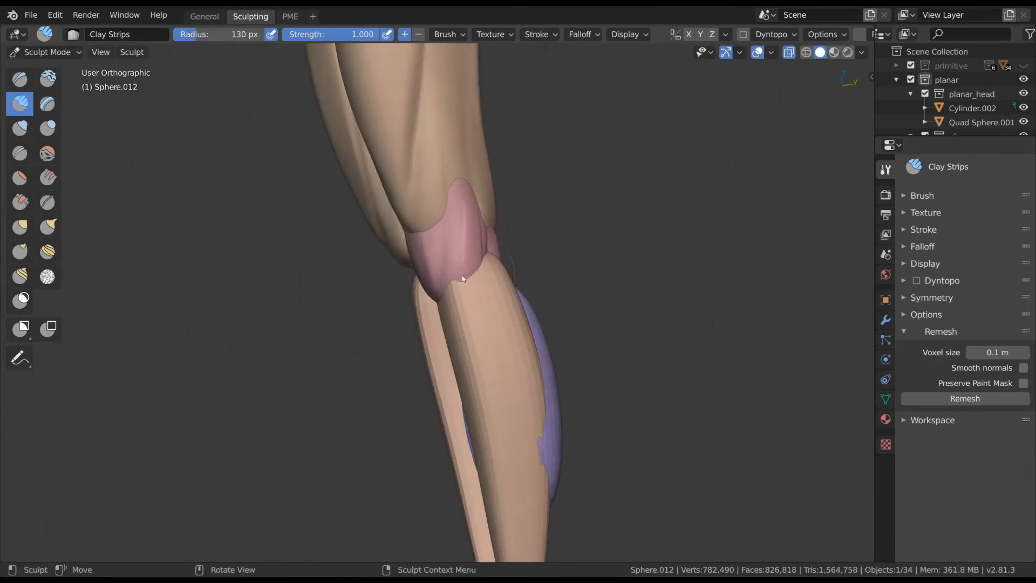
Scrape the lower shin above the ankle into flatter planes with the Scrape/Peaks brush at a 104 px radius.
scroll(575, 202, down, 5)
middle_drag(575, 202, 561, 297)
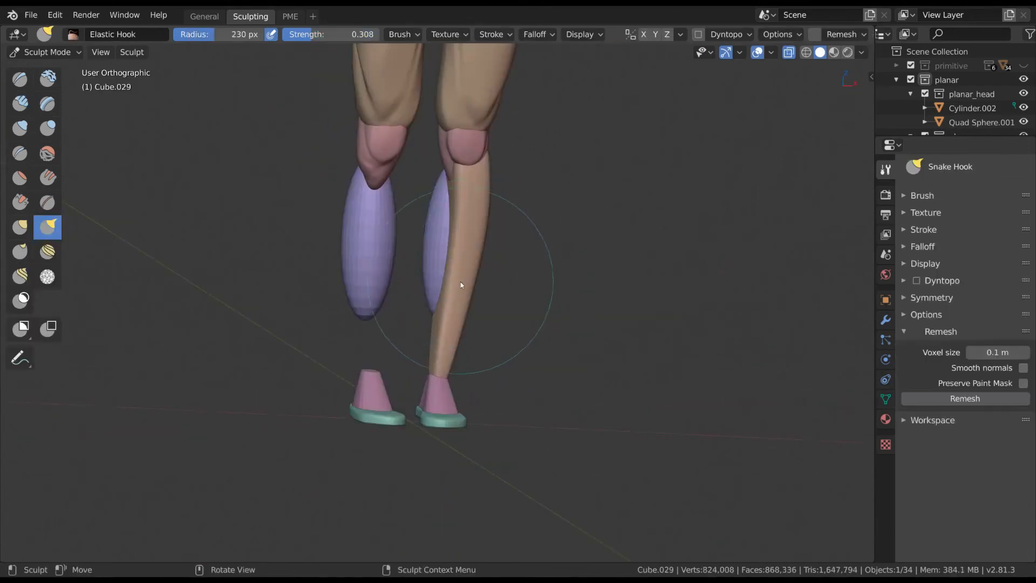
mouse_move(461, 282)
middle_down()
mouse_move(481, 249)
mouse_move(458, 235)
middle_up()
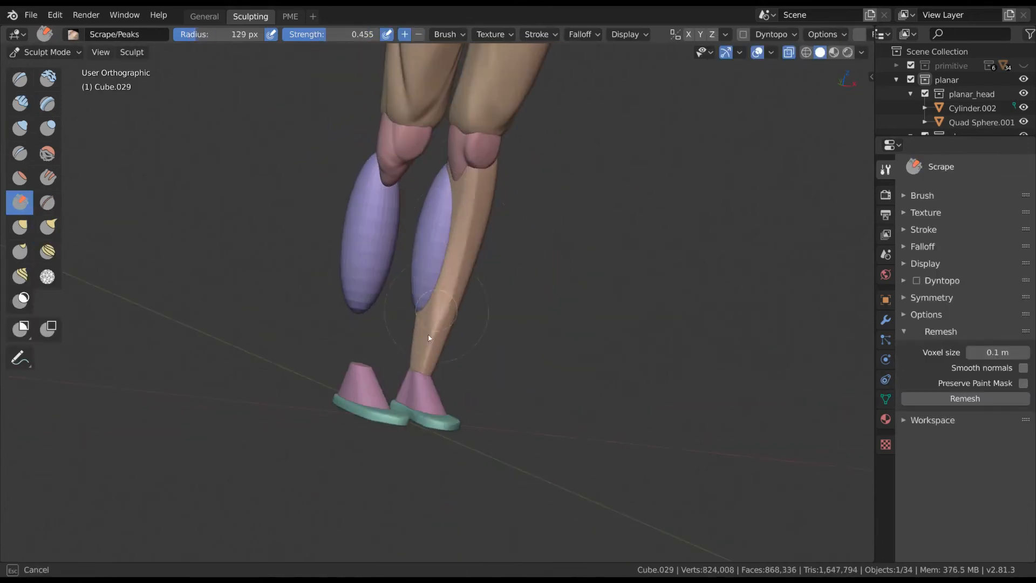
key(f)
click(435, 317)
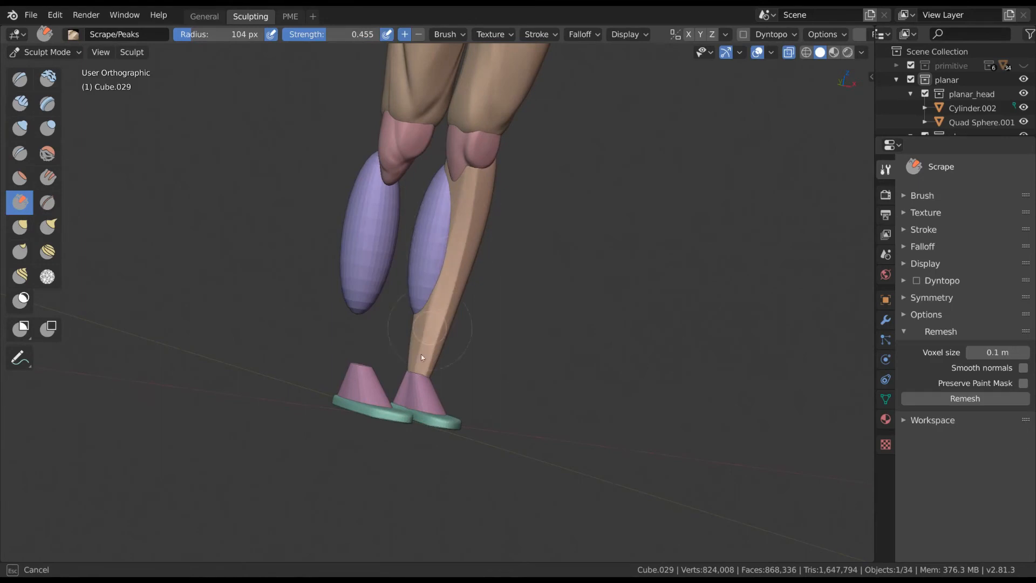
drag(421, 357, 427, 359)
middle_drag(439, 343, 456, 319)
Smooth the scraped shin surface from below the knee toward the ankle.
shift+drag(473, 206, 447, 334)
middle_drag(447, 339, 490, 251)
mouse_move(482, 229)
shift+mouse_down()
mouse_move(484, 281)
mouse_move(459, 359)
shift+mouse_up()
mouse_move(483, 234)
shift+middle_down()
mouse_move(495, 238)
mouse_move(496, 229)
shift+middle_up()
scroll(484, 239, up, 1)
Smooth the full length of the shin from knee to ankle from several sides at a 137 px radius.
key(f)
click(488, 254)
shift+middle_drag(495, 228, 474, 244)
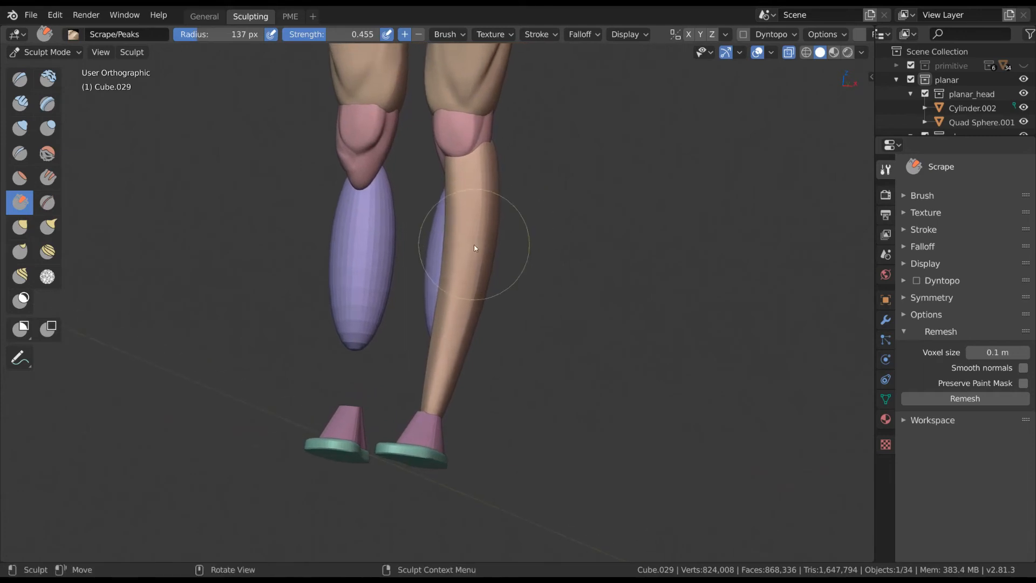
shift+drag(487, 164, 459, 329)
middle_drag(459, 334, 414, 355)
mouse_move(488, 191)
shift+mouse_down()
mouse_move(497, 211)
mouse_move(456, 370)
mouse_move(420, 395)
shift+mouse_up()
mouse_move(420, 395)
middle_down()
mouse_move(469, 297)
mouse_move(419, 257)
middle_up()
mouse_move(417, 256)
shift+mouse_down()
mouse_move(422, 398)
mouse_move(428, 314)
shift+mouse_up()
shift+drag(425, 373, 425, 381)
Smooth the shin near the ankle and scrape its upper outer side with Scrape/Peaks at a 179 px radius.
mouse_move(432, 319)
middle_down()
mouse_move(550, 296)
mouse_move(513, 318)
middle_up()
key(f)
click(459, 351)
shift+drag(431, 370, 421, 324)
mouse_move(421, 270)
middle_down()
mouse_move(446, 306)
mouse_move(511, 347)
mouse_move(413, 334)
mouse_move(383, 216)
mouse_move(403, 207)
middle_up()
key(f)
click(398, 205)
mouse_move(394, 200)
mouse_down()
mouse_move(413, 232)
mouse_move(382, 200)
mouse_move(378, 172)
mouse_move(427, 264)
mouse_move(388, 206)
mouse_move(416, 233)
mouse_up()
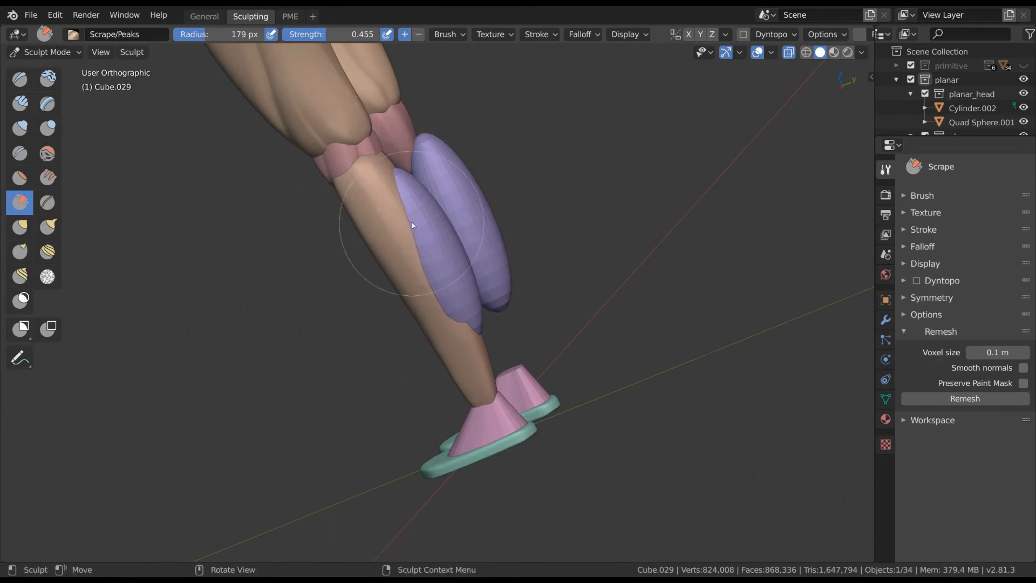
Reshape the upper end of the lower leg below the knee with the Elastic Hook brush.
middle_drag(416, 234, 430, 189)
key(k)
key(f)
click(437, 175)
drag(431, 163, 444, 182)
middle_drag(450, 253, 438, 232)
key(f)
click(448, 232)
Swell the separate calf muscle with the Inflate/Deflate brush, reducing its radius to 234 px.
mouse_move(488, 354)
shift+middle_down()
mouse_move(479, 266)
mouse_move(484, 335)
shift+middle_up()
key(f)
click(476, 336)
key(f)
click(448, 327)
mouse_move(448, 327)
middle_down()
mouse_move(624, 335)
mouse_move(454, 329)
mouse_move(462, 307)
mouse_move(456, 319)
middle_up()
key(f)
click(454, 330)
key(i)
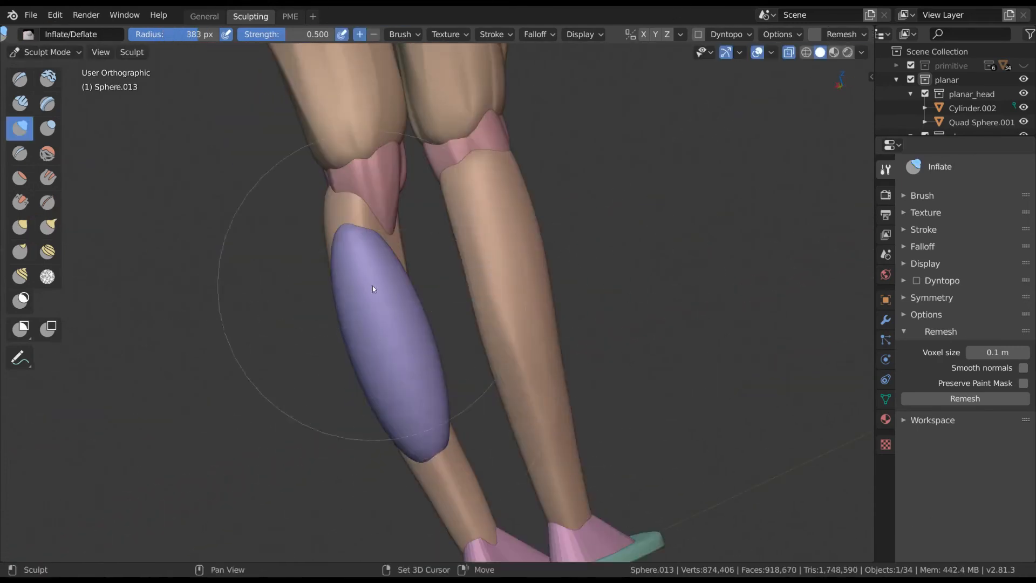
mouse_move(373, 286)
middle_down()
mouse_move(462, 305)
mouse_move(472, 336)
mouse_move(380, 248)
middle_up()
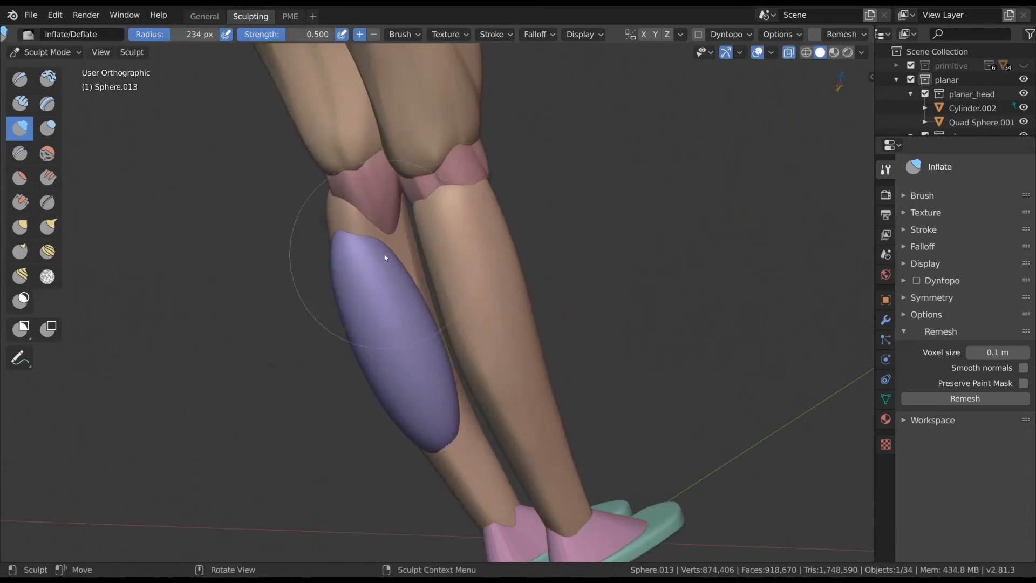
Pull the calf muscle's lower end upward in the back view with the Elastic Hook brush at a 251 px radius.
key(k)
key(f)
click(381, 234)
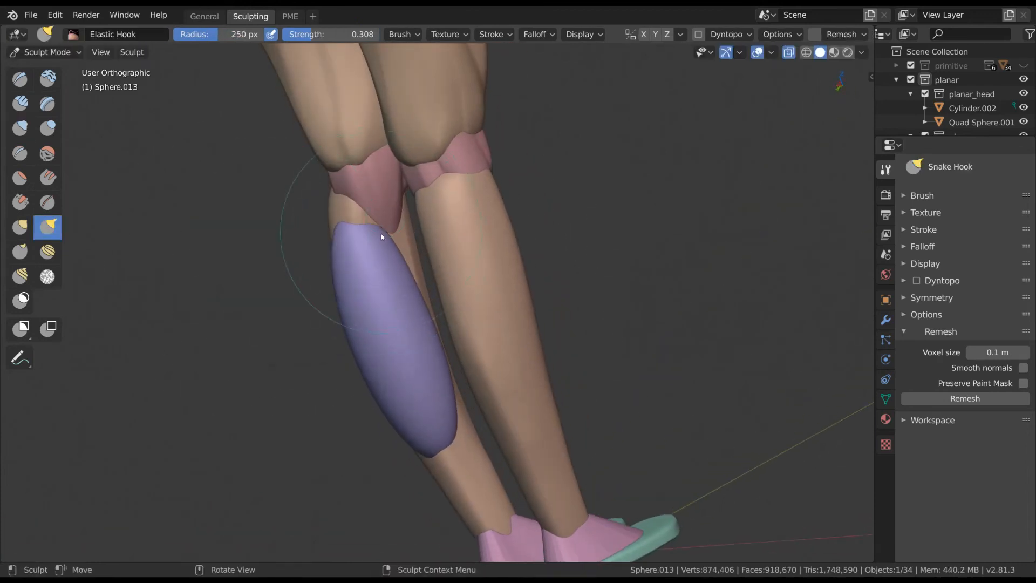
middle_drag(363, 215, 456, 358)
alt+middle_drag(464, 320, 506, 270)
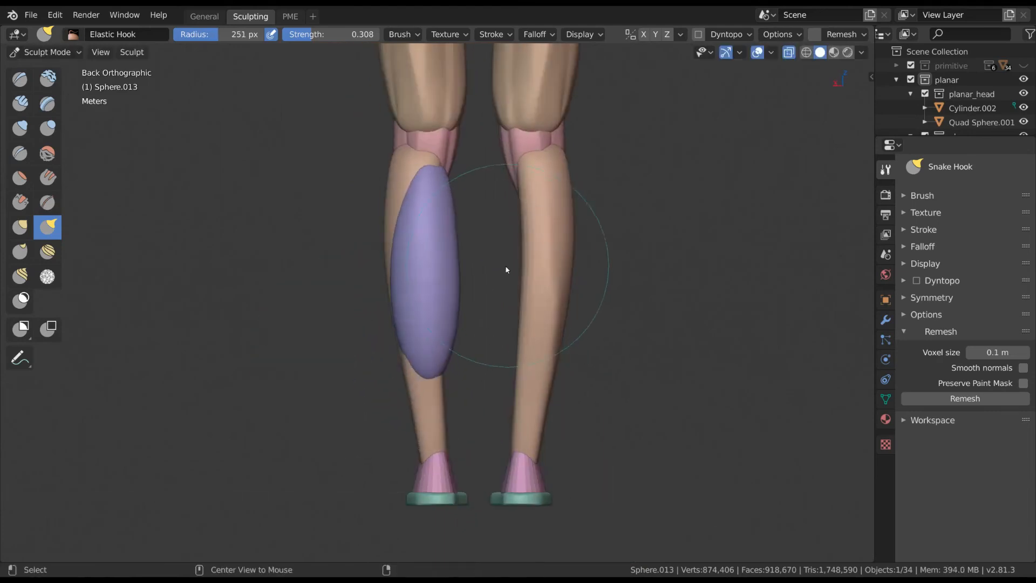
mouse_move(443, 371)
mouse_down()
mouse_move(443, 340)
mouse_move(426, 354)
mouse_up()
Build up the back of the calf muscle with Clay Strips and smooth the added volume.
key(shift+c)
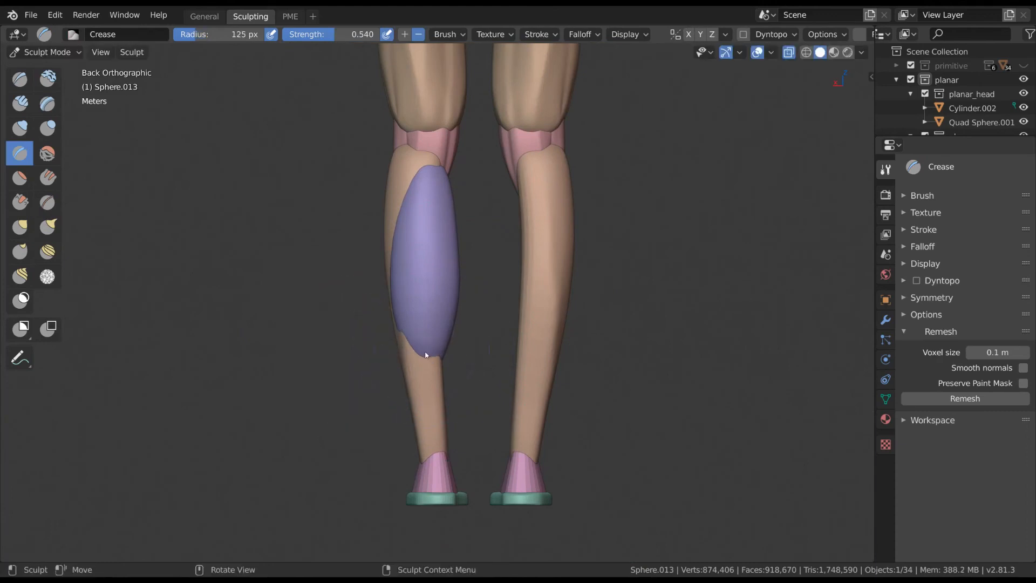
key(f)
click(419, 284)
key(c)
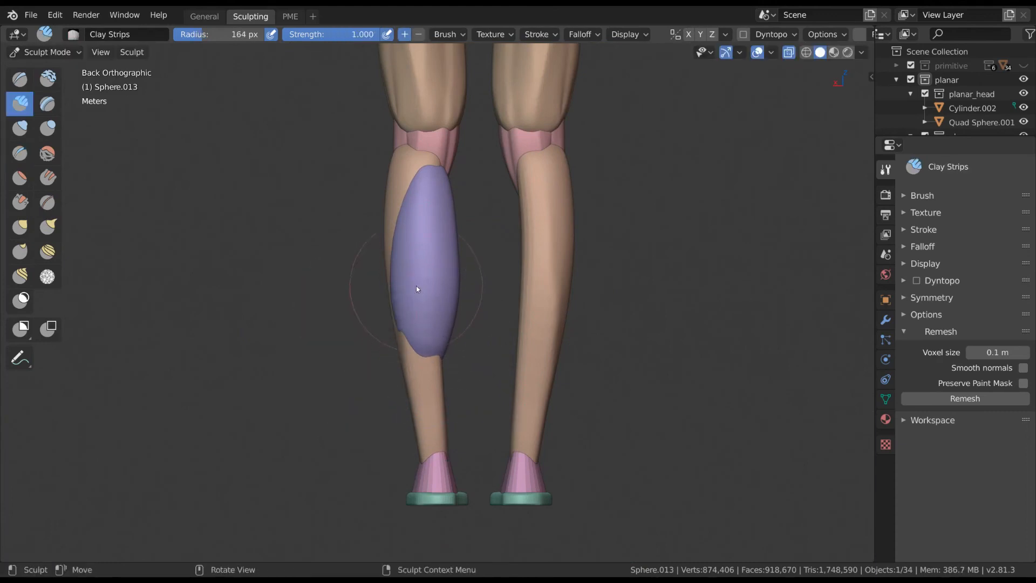
key(f)
click(451, 308)
middle_drag(451, 307, 440, 285)
shift+drag(432, 310, 429, 267)
mouse_move(428, 264)
mouse_down()
mouse_move(415, 319)
mouse_move(424, 315)
mouse_up()
mouse_move(427, 302)
shift+mouse_down()
mouse_move(428, 222)
mouse_move(432, 238)
shift+mouse_up()
Smooth the calf's side and scrape its back into long vertical planes with the Scrape/Peaks brush at a 138 px radius.
middle_drag(462, 315, 490, 312)
key(f)
click(444, 278)
mouse_move(444, 279)
shift+mouse_down()
mouse_move(448, 304)
mouse_move(452, 296)
shift+mouse_up()
mouse_move(451, 296)
middle_down()
mouse_move(421, 301)
mouse_move(481, 273)
middle_up()
key(f)
click(462, 270)
key(shift+t)
drag(438, 208, 427, 324)
key(f)
click(453, 286)
middle_drag(488, 292, 421, 289)
mouse_move(424, 324)
mouse_down()
mouse_move(435, 282)
mouse_move(422, 216)
mouse_up()
middle_drag(409, 238, 444, 238)
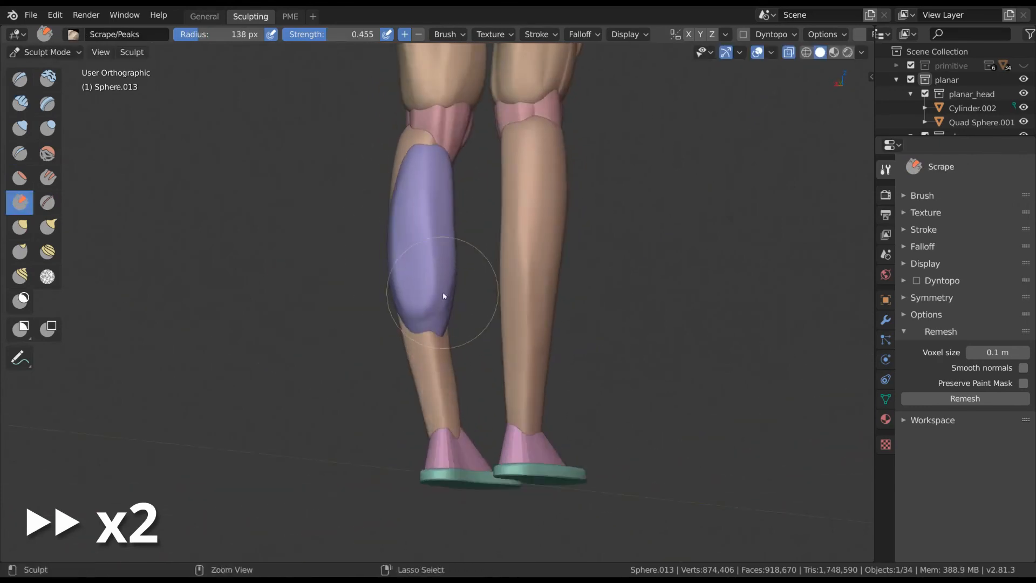
Adjust the calf's lower end with the Elastic Hook brush and scrape it flatter.
scroll(445, 318, up, 1)
key(k)
middle_drag(446, 340, 427, 340)
key(f)
drag(444, 340, 445, 330)
middle_drag(453, 335, 447, 335)
key(shift+t)
drag(446, 334, 430, 338)
Switch sculpting to the lower leg and flatten its back just below the calf with the Trim brush at a 98 px radius.
mouse_move(476, 316)
middle_down()
mouse_move(443, 253)
mouse_move(438, 329)
mouse_move(435, 306)
middle_up()
key(ctrl+Tab)
click(438, 329)
key(ctrl+Tab)
key(shift+t)
mouse_move(440, 232)
mouse_down()
mouse_move(454, 352)
mouse_move(441, 221)
mouse_up()
middle_drag(455, 303, 447, 303)
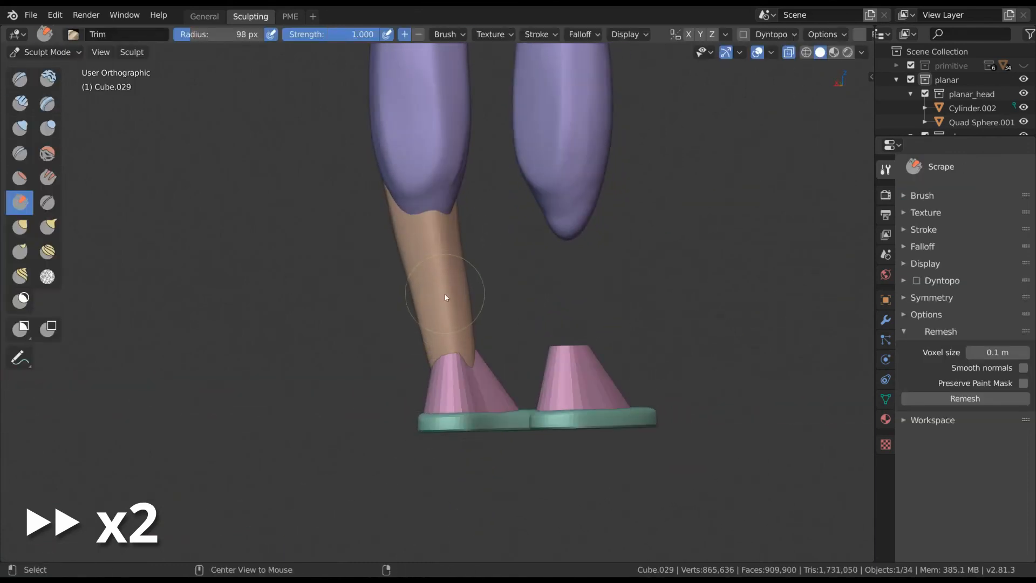
Scrape the back of the lower leg above the ankle into flat planes with Scrape/Peaks at a 98 px radius.
key(shift+t)
key(f)
mouse_move(450, 345)
mouse_down()
mouse_move(439, 264)
mouse_move(442, 335)
mouse_up()
middle_drag(441, 336, 399, 258)
mouse_move(399, 258)
mouse_down()
mouse_move(417, 367)
mouse_move(400, 231)
mouse_move(405, 359)
mouse_move(396, 225)
mouse_up()
middle_drag(396, 225, 379, 319)
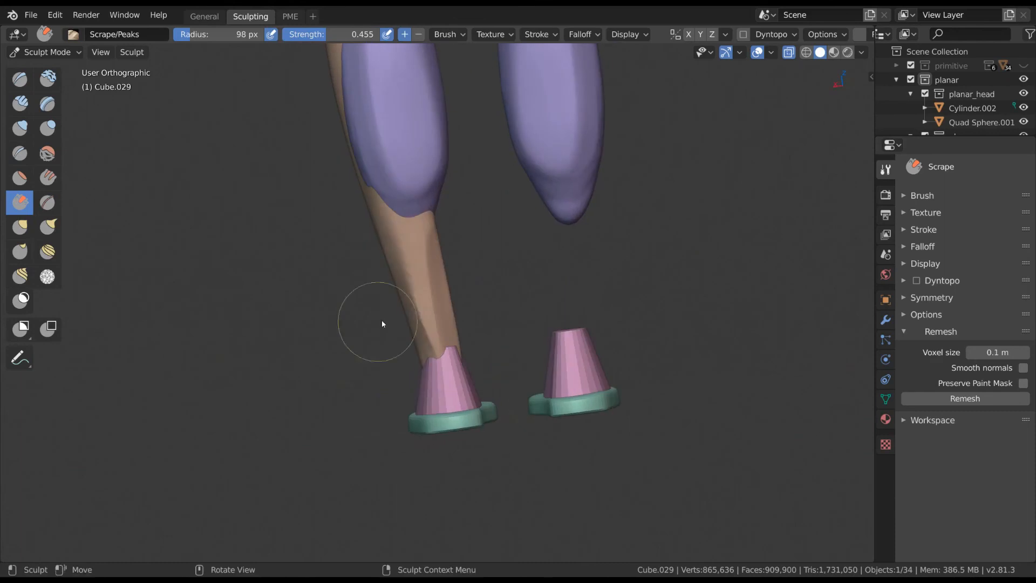
Adjust the back of the ankle with the Elastic Hook brush and scrape the area beneath the calf at a 134 px radius.
key(k)
key(f)
click(447, 311)
drag(435, 326, 435, 325)
mouse_move(469, 340)
middle_down()
mouse_move(486, 330)
mouse_move(468, 324)
middle_up()
key(alt+t)
mouse_move(459, 243)
mouse_down()
mouse_move(467, 309)
mouse_move(442, 293)
mouse_up()
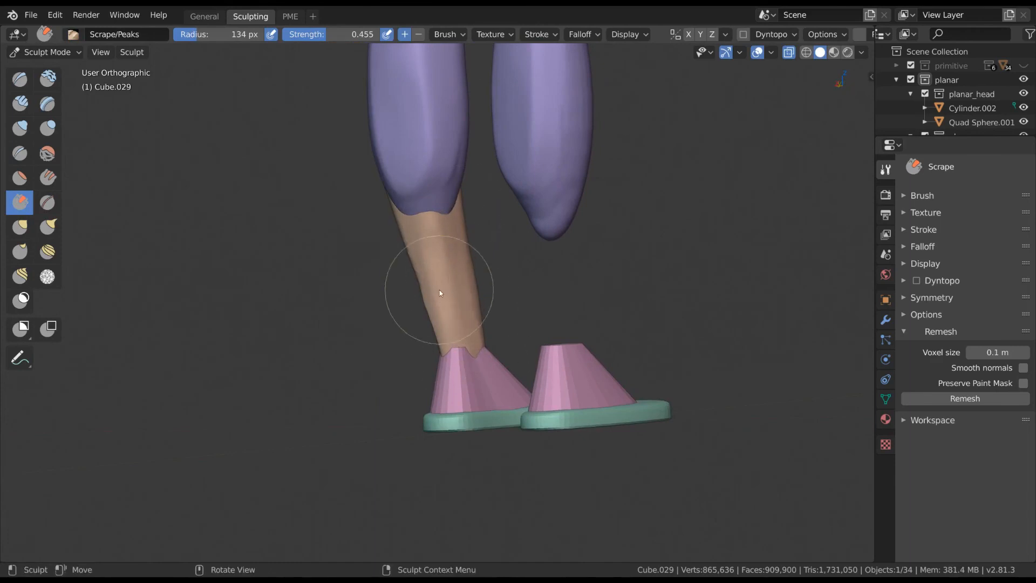
Pull the lower leg's contour between calf and ankle into shape with the Elastic Hook brush at a 134 px radius.
middle_drag(440, 291, 465, 298)
key(k)
key(f)
click(426, 286)
drag(417, 280, 426, 280)
drag(425, 304, 434, 304)
middle_drag(540, 304, 691, 298)
key(f)
middle_drag(425, 360, 440, 317)
click(438, 373)
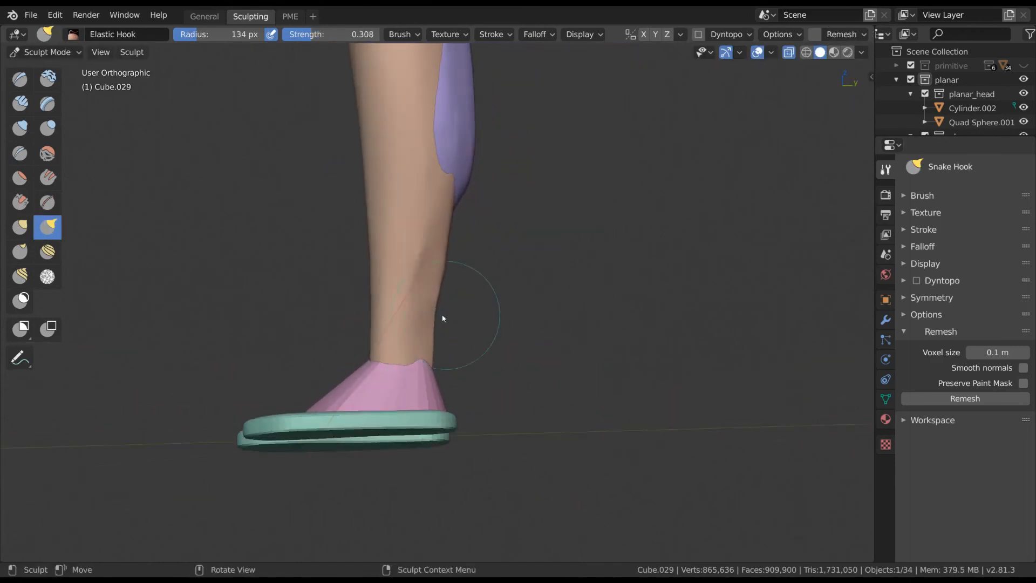
Crease the side of the Achilles tendon from calf to heel at an 85 px radius and smooth its upper part.
key(shift+c)
key(f)
click(410, 311)
drag(440, 219, 420, 361)
middle_drag(431, 345, 421, 344)
shift+drag(439, 203, 427, 280)
middle_drag(465, 322, 432, 371)
middle_drag(491, 336, 454, 239)
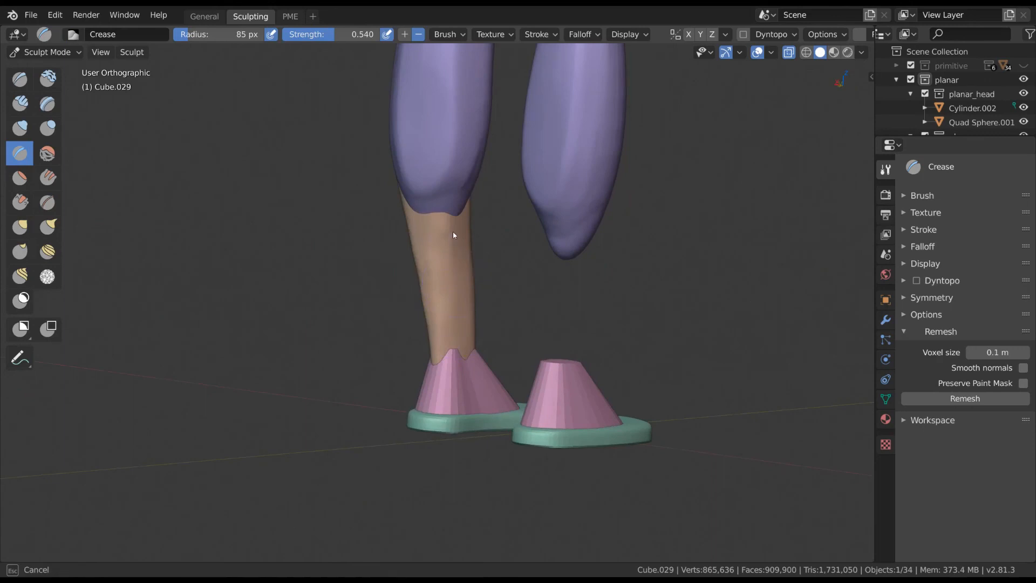
Crease the lower leg above the ankle and build up form between calf and heel with the Clay brush.
drag(453, 315, 455, 325)
middle_drag(501, 306, 468, 298)
key(c)
key(f)
click(474, 287)
drag(478, 344, 469, 227)
key(f)
click(481, 259)
mouse_move(477, 286)
mouse_down()
mouse_move(469, 189)
mouse_move(474, 308)
mouse_up()
mouse_move(499, 331)
middle_down()
mouse_move(518, 334)
mouse_move(472, 265)
middle_up()
Add Clay volume to the lower leg beneath the calf and crease a long line down toward the ankle.
key(f)
click(450, 246)
mouse_move(446, 229)
mouse_down()
mouse_move(443, 217)
mouse_move(410, 214)
mouse_move(416, 308)
mouse_up()
mouse_move(446, 303)
middle_down()
mouse_move(456, 303)
mouse_move(454, 270)
middle_up()
key(shift+c)
key(f)
click(434, 267)
drag(446, 204, 421, 359)
mouse_move(418, 380)
middle_down()
mouse_move(497, 259)
mouse_move(503, 357)
middle_up()
Finish sculpting the lower leg, return to Object Mode and save the body_sculpting2.blend file.
key(k)
key(f)
click(440, 301)
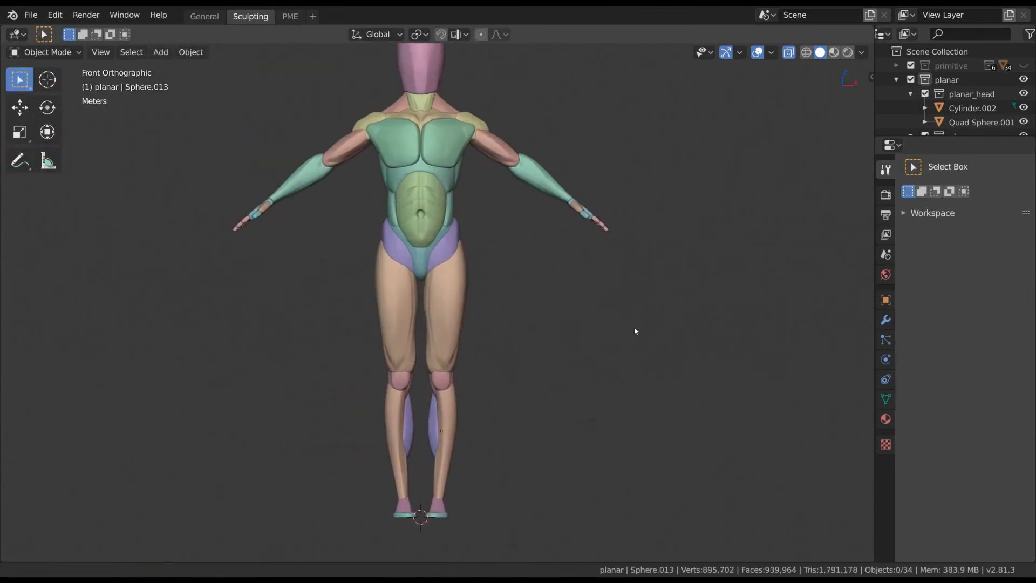
key(ctrl+s)
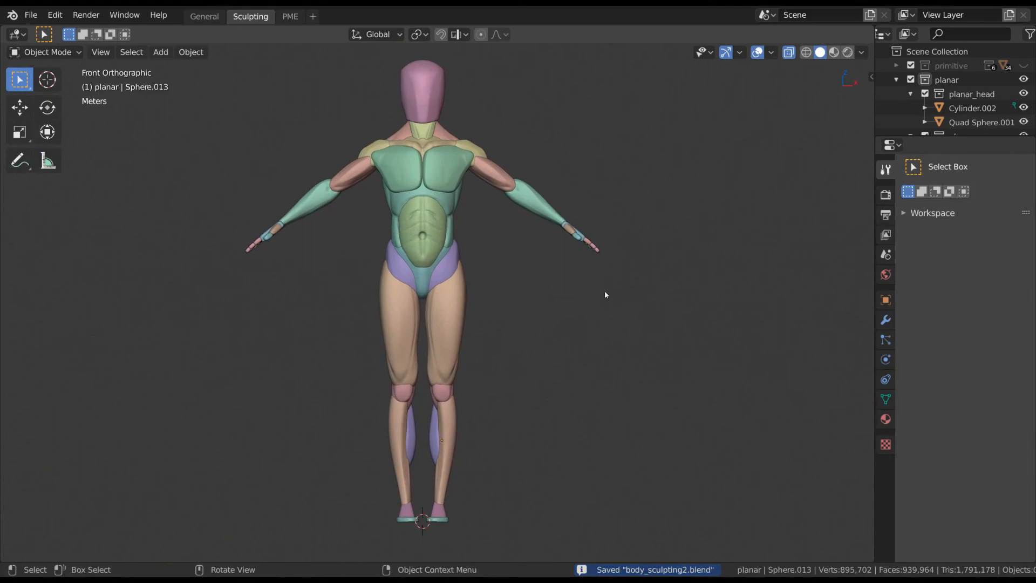